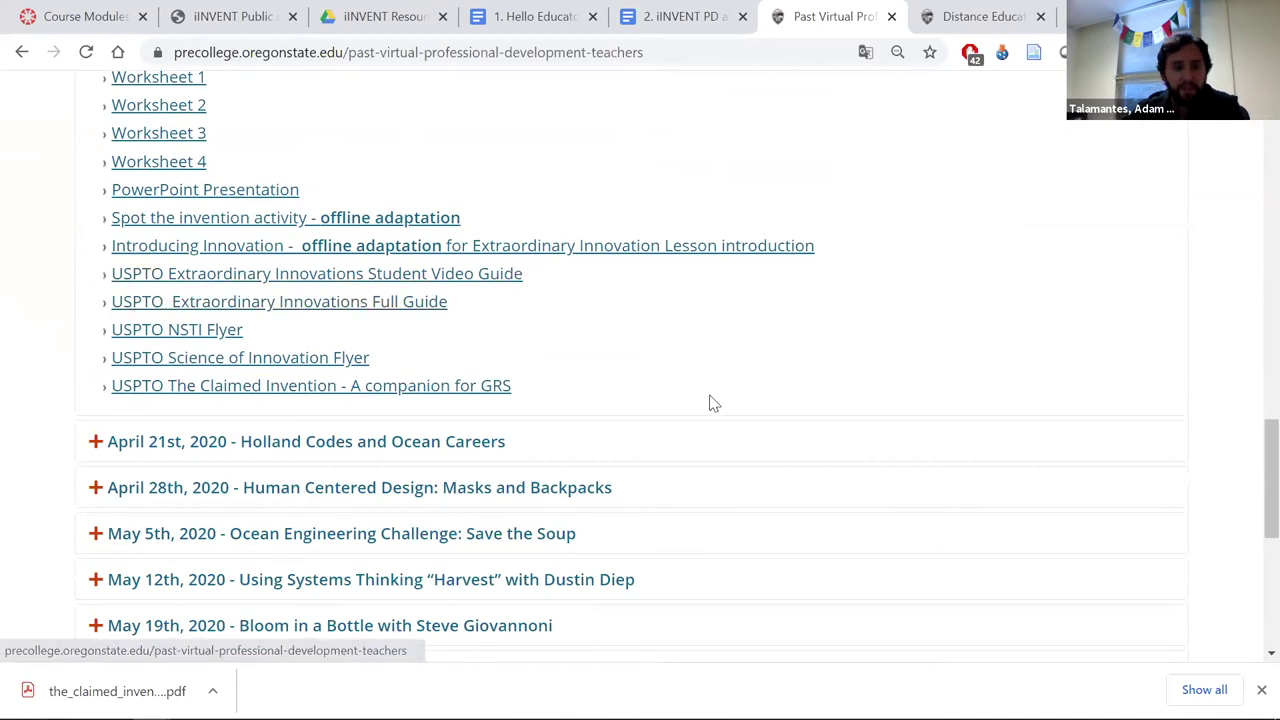
Cut the web address of the Past Virtual Professional Development for Teachers page and switch to another window.
scroll(690, 385, "down", 2)
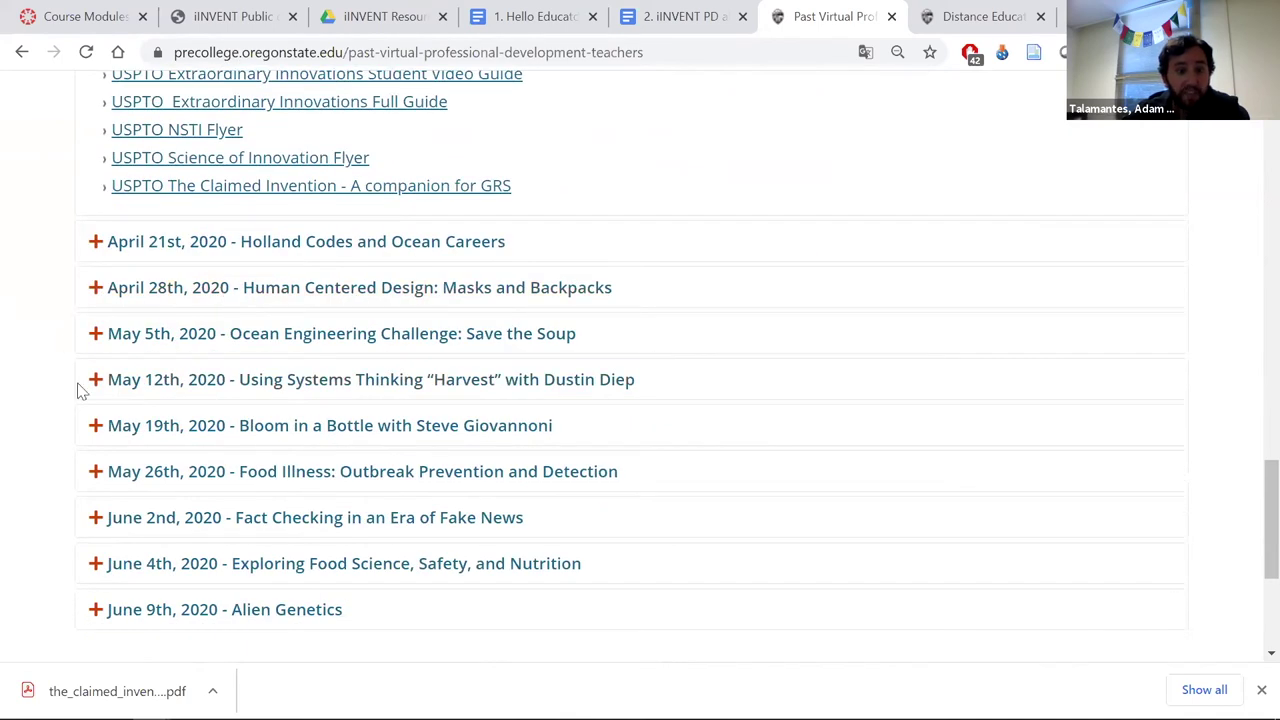
scroll(310, 390, "down", 1)
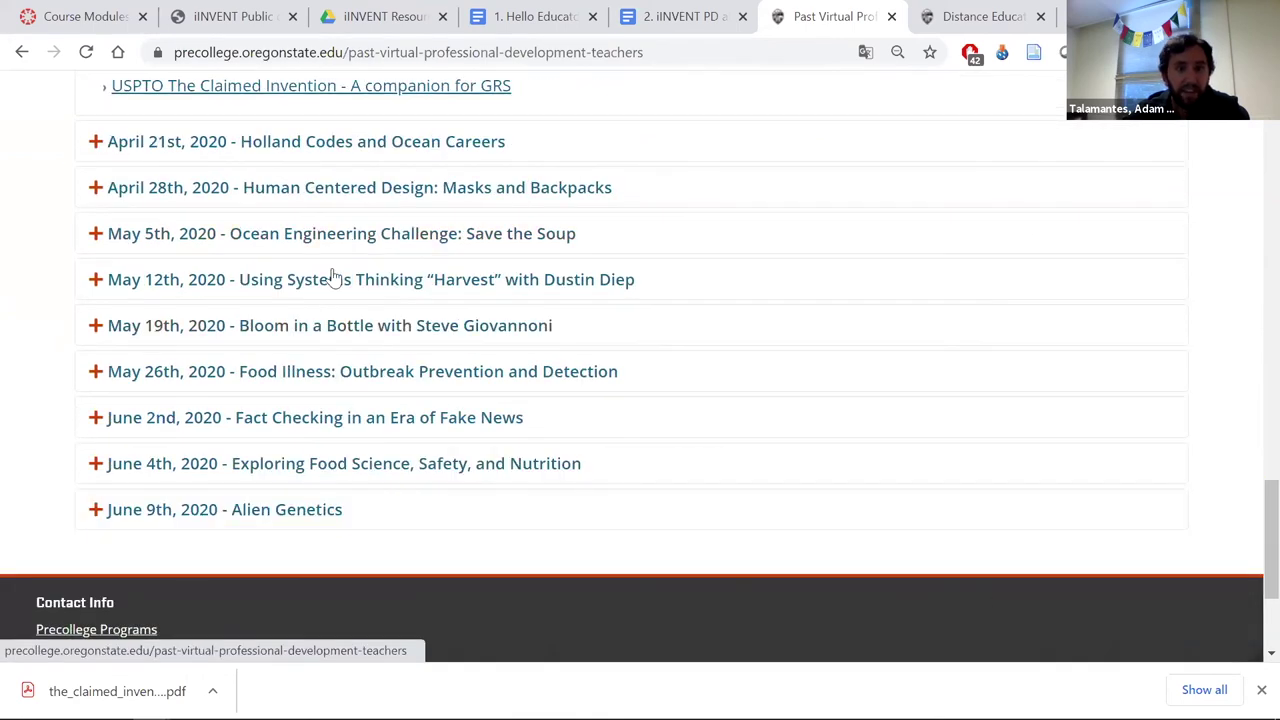
right_click(587, 60)
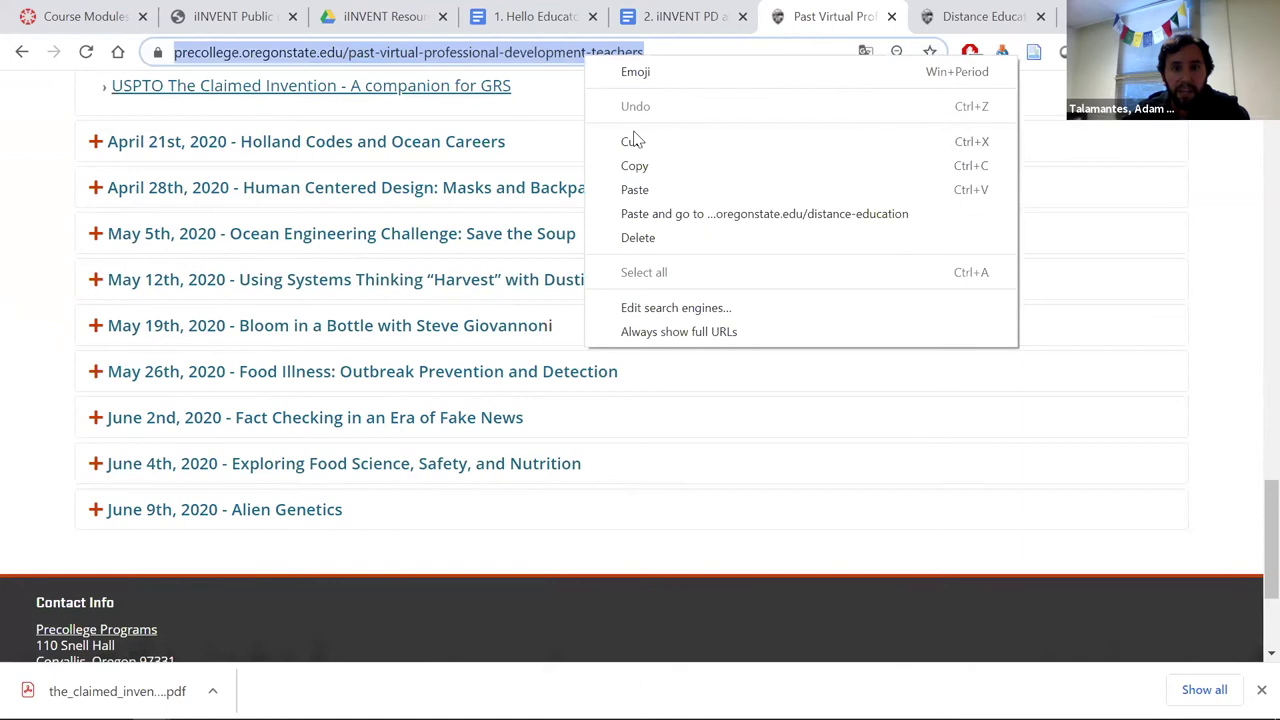
left_click(632, 140)
key("alt+Tab")
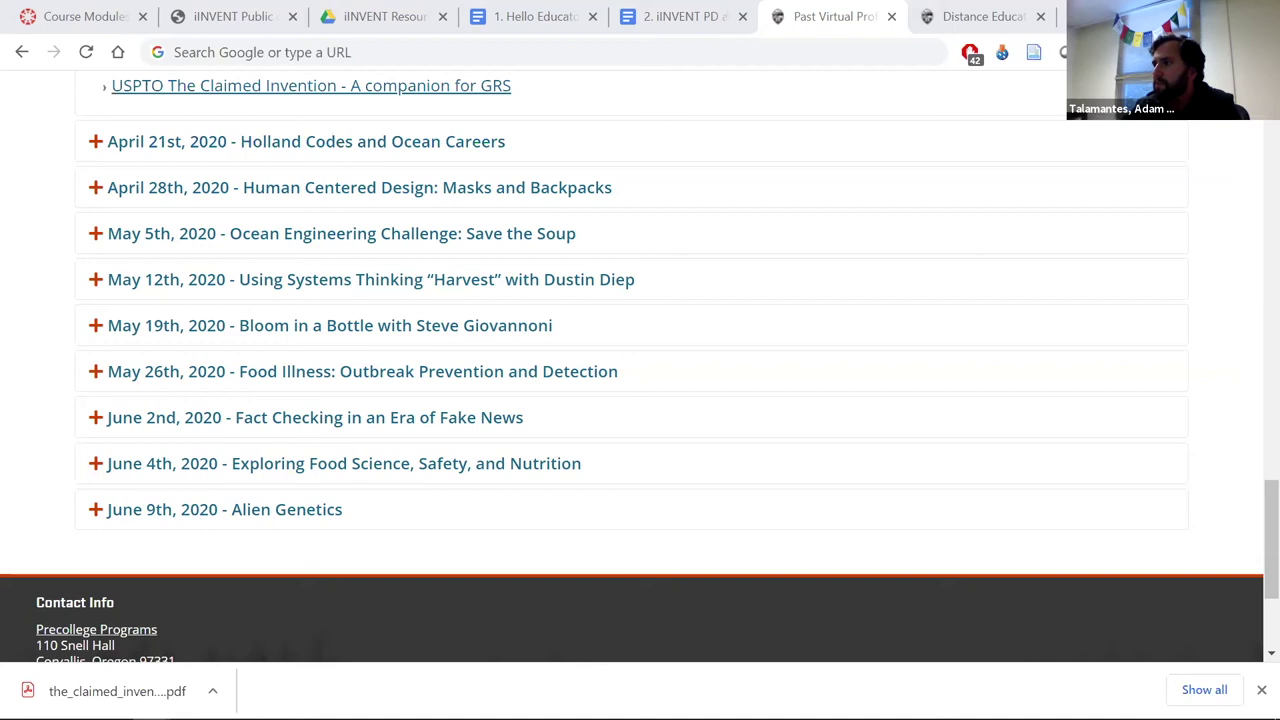
Switch to the iINVENT Public course's module list in Canvas and go to the Welcome to iINVENT! module.
scroll(538, 396, "up", 4)
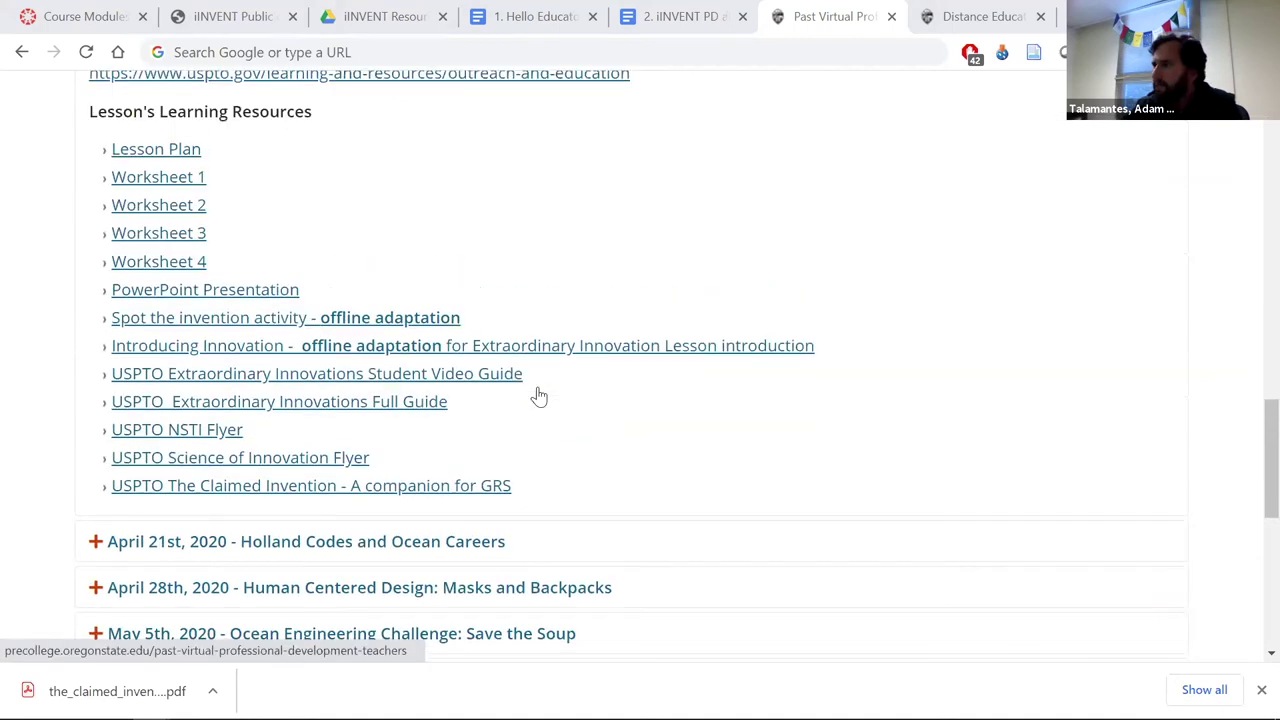
scroll(538, 396, "up", 8)
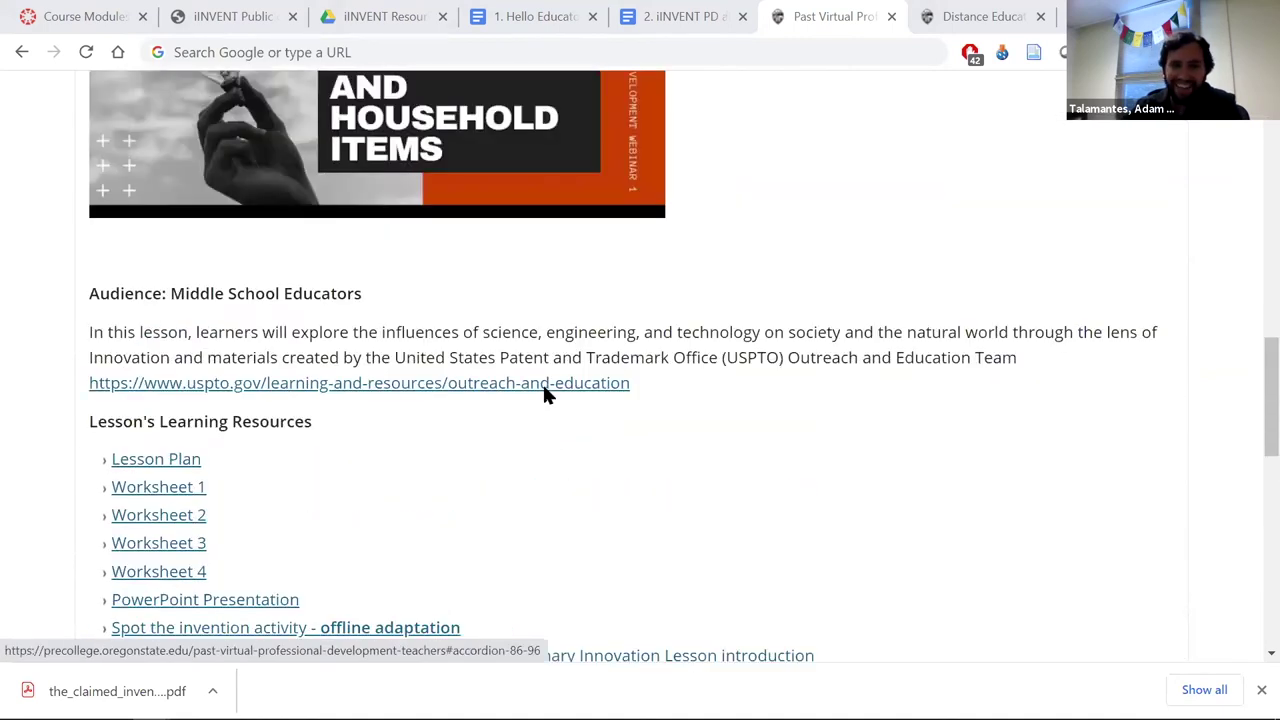
scroll(548, 396, "up", 8)
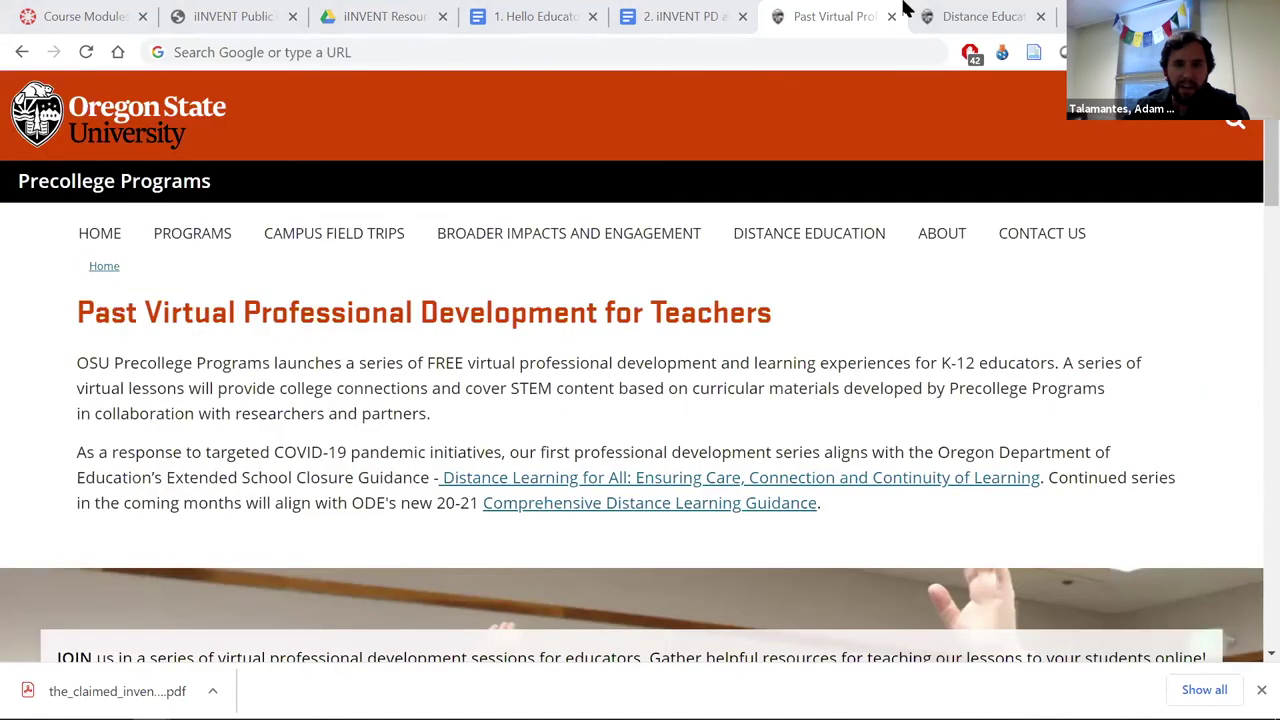
left_click(122, 14)
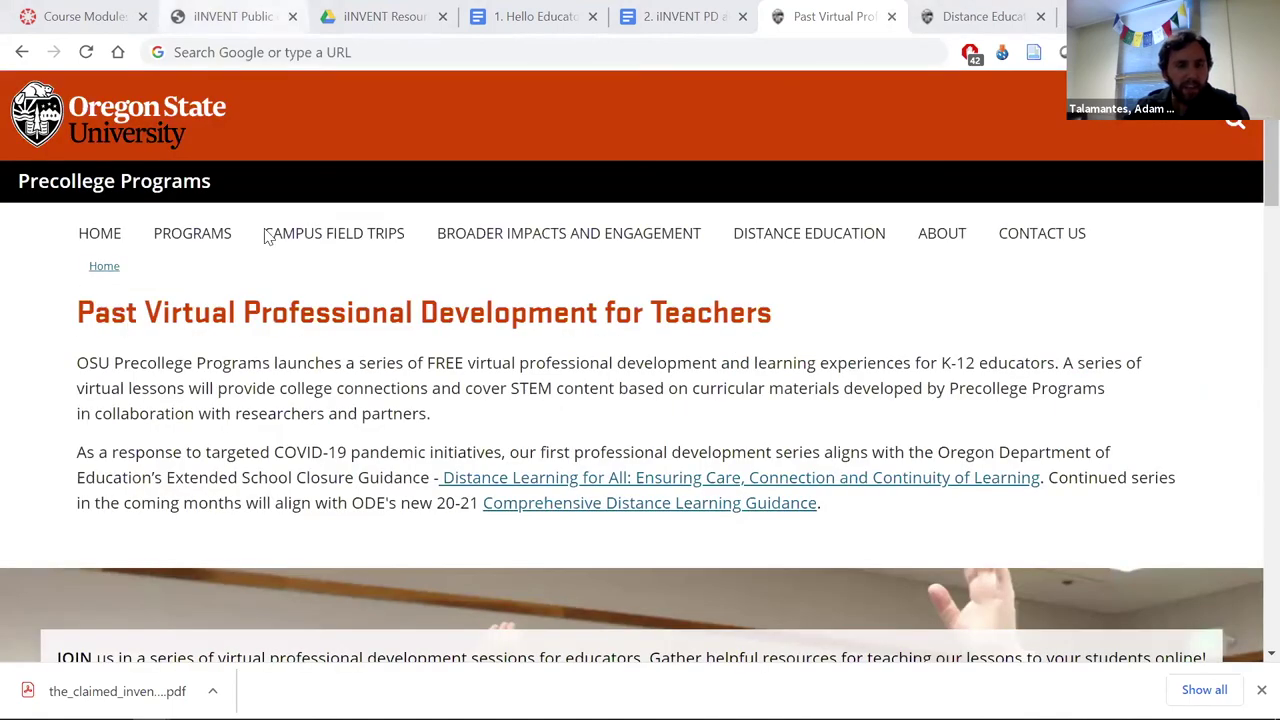
scroll(280, 262, "up", 20)
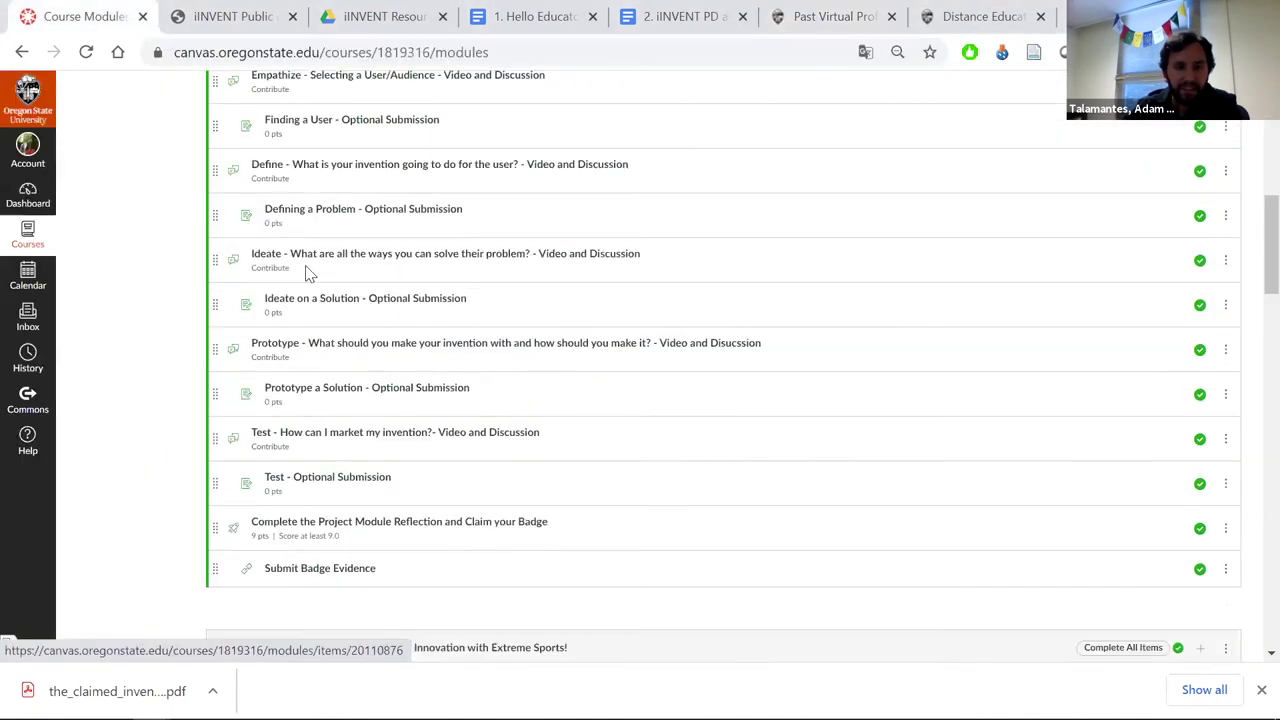
scroll(308, 272, "up", 1)
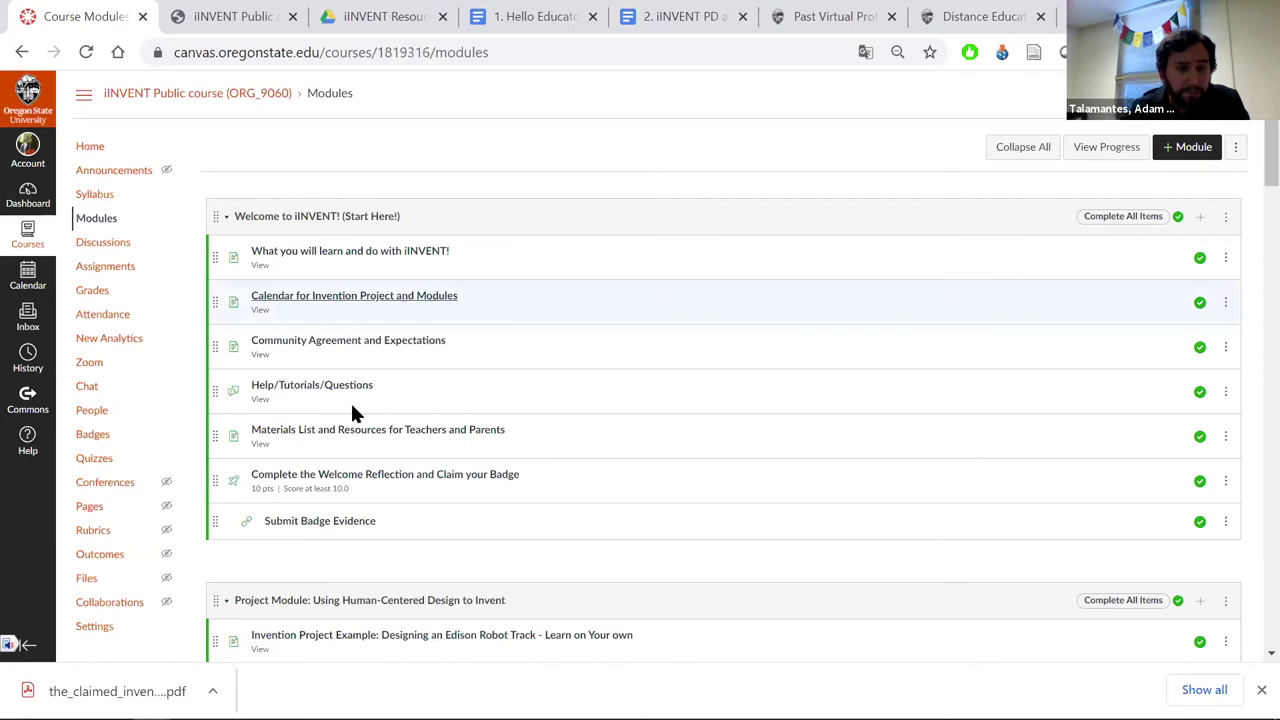
Open the Make a Mask pre-activity survey in Module 2 of the iINVENT Public course.
scroll(352, 405, "down", 4)
scroll(512, 303, "up", 1)
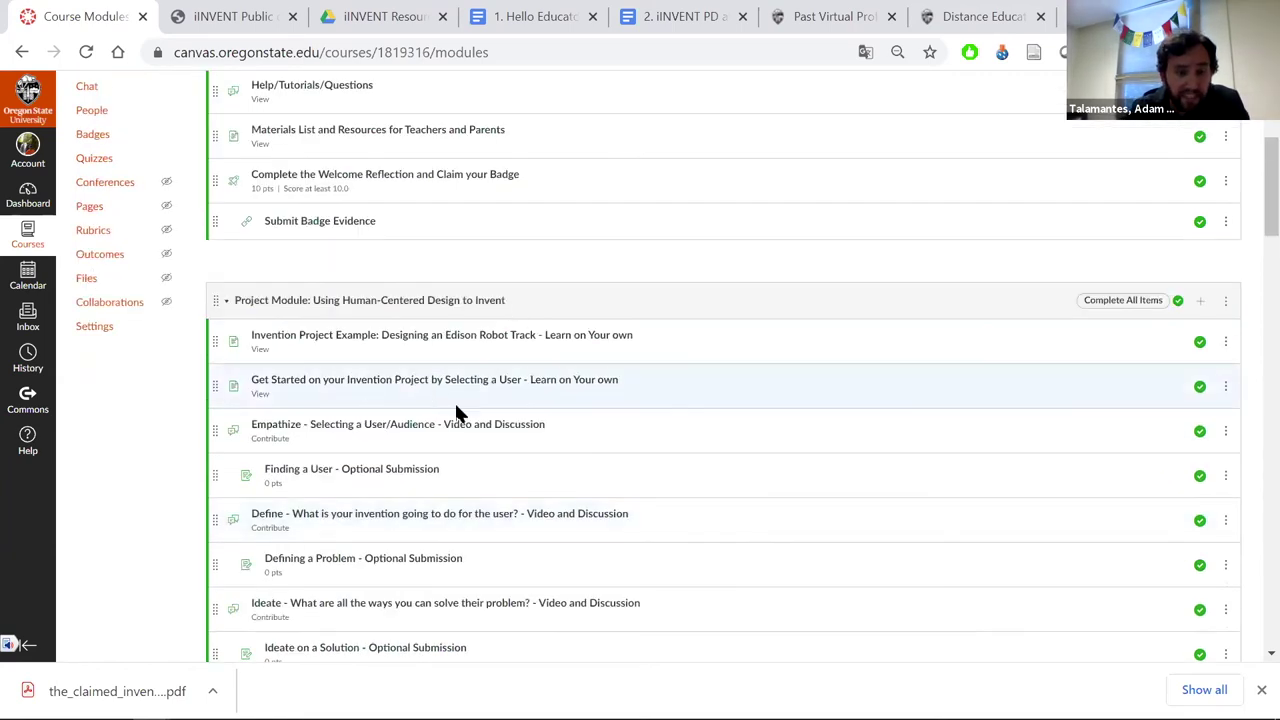
scroll(420, 330, "down", 1)
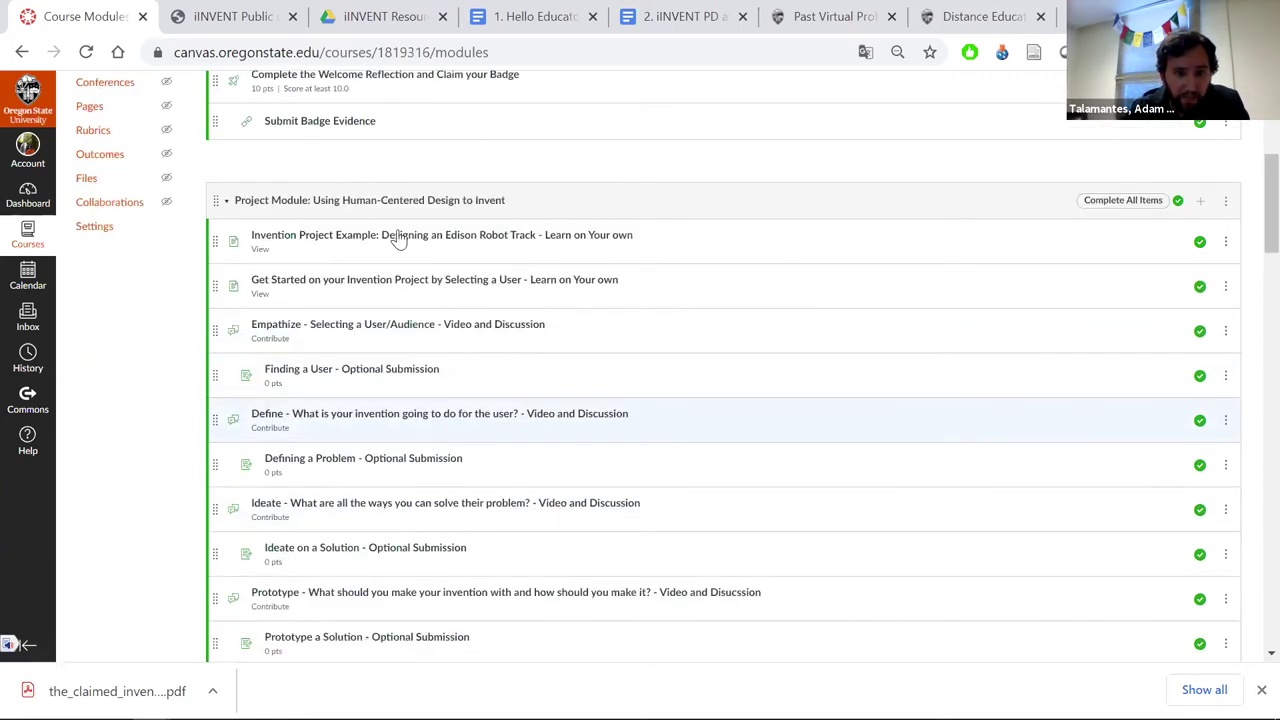
scroll(425, 272, "down", 1)
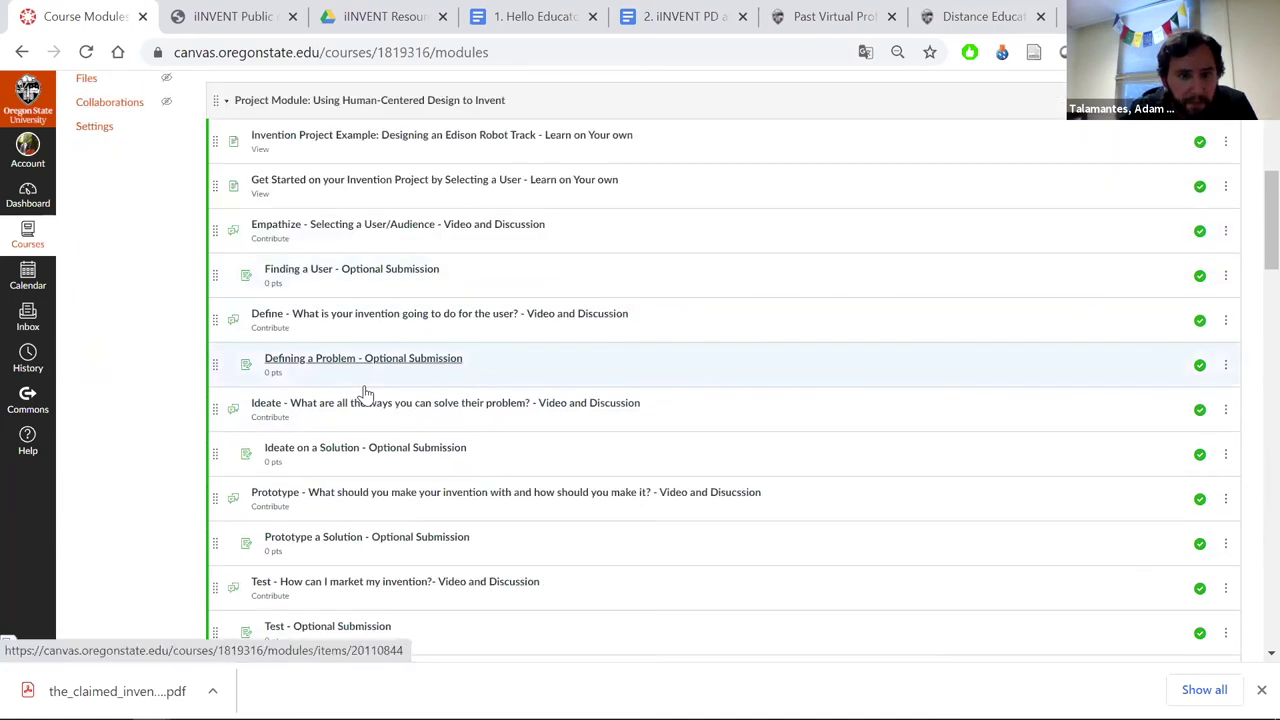
scroll(367, 228, "down", 3)
scroll(390, 306, "down", 8)
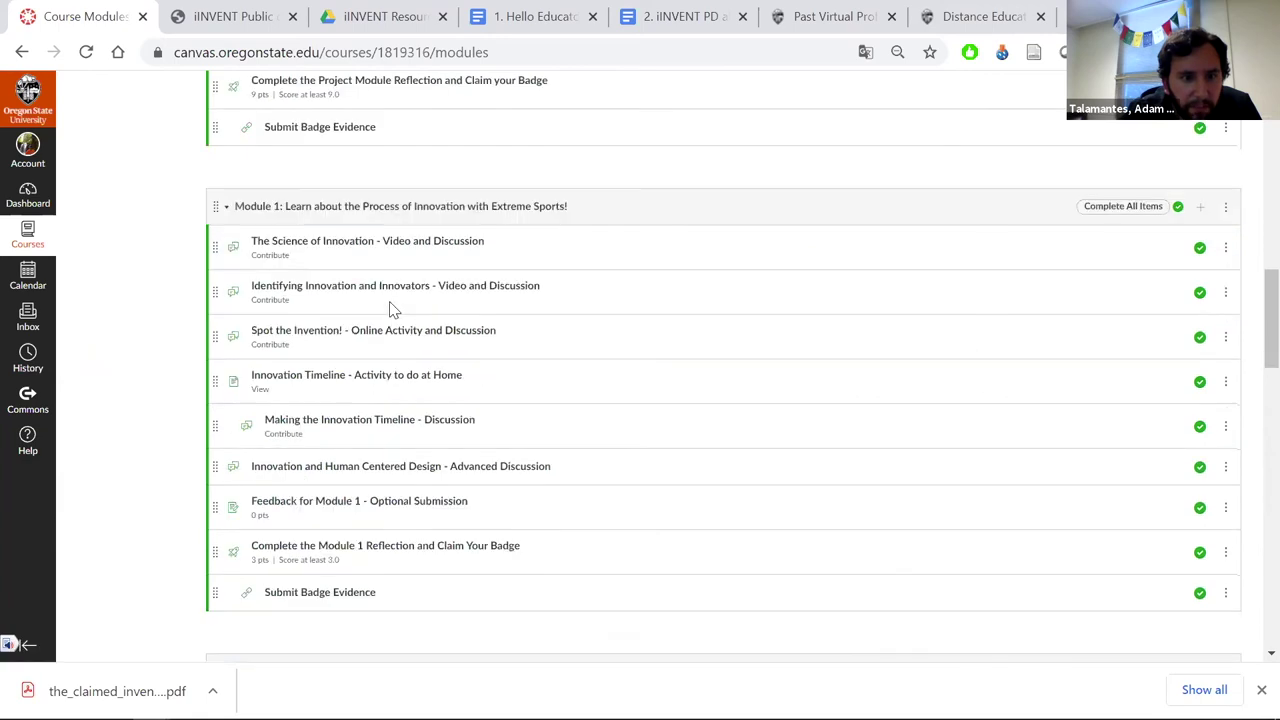
left_click(226, 166)
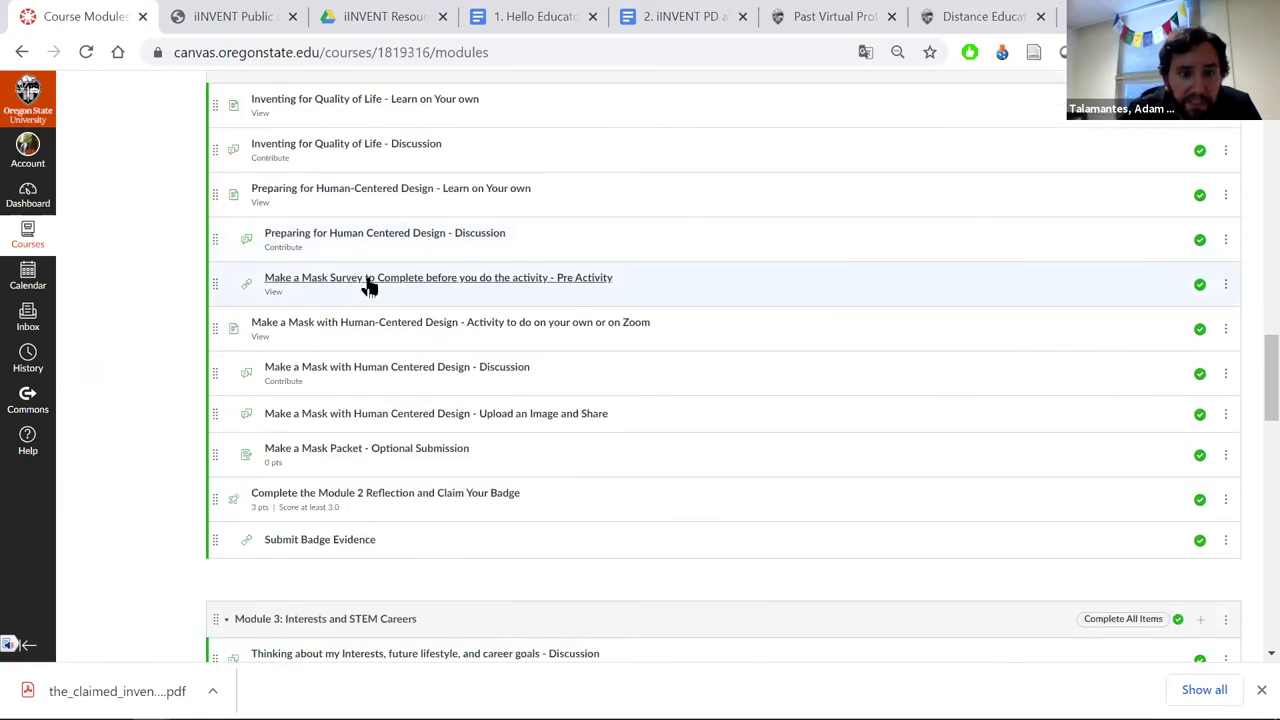
left_click(370, 287)
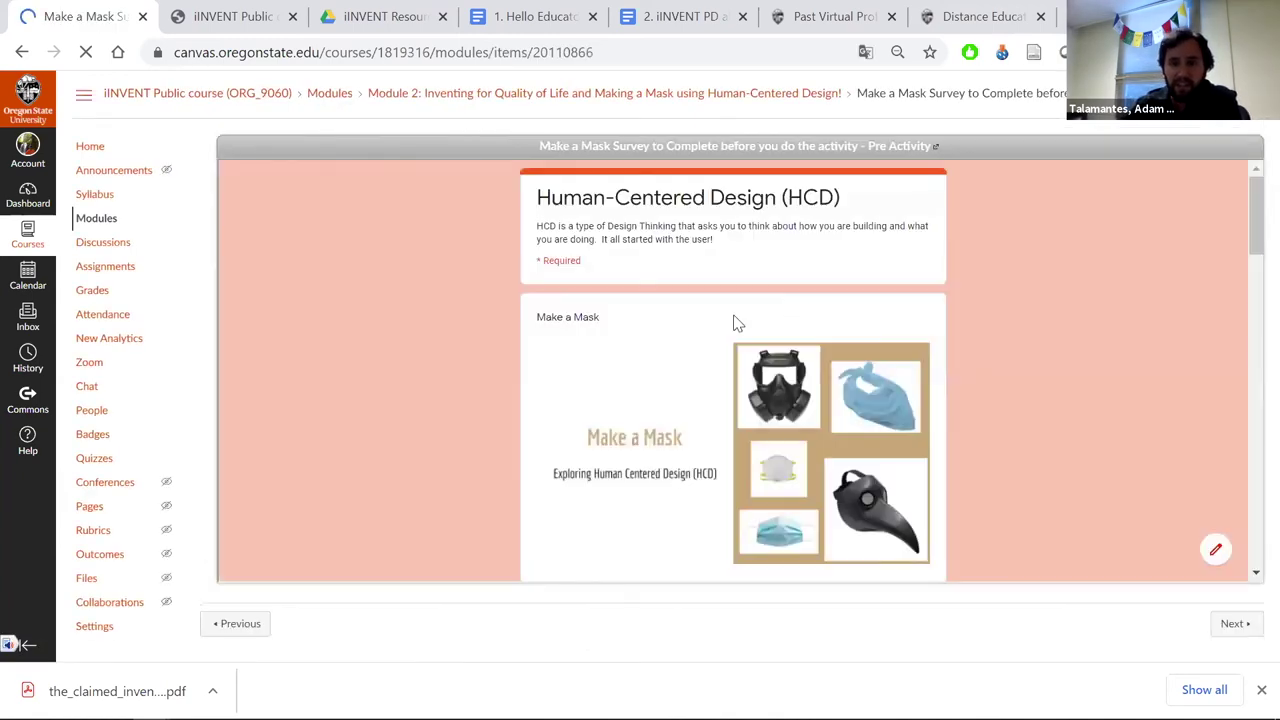
Examine the survey's empathy question about who the mask is for and the grid ranking mask needs and wants.
scroll(1057, 350, "down", 1)
scroll(1058, 348, "down", 3)
scroll(1058, 348, "up", 1)
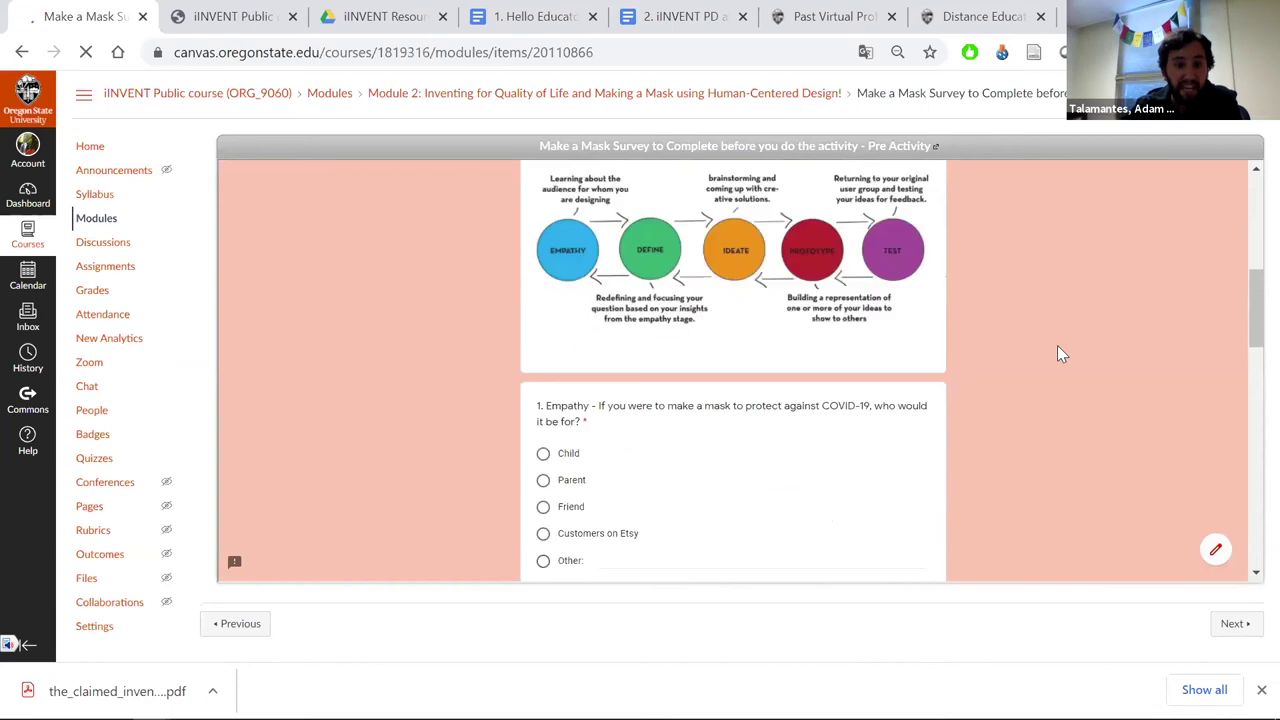
scroll(1058, 348, "down", 2)
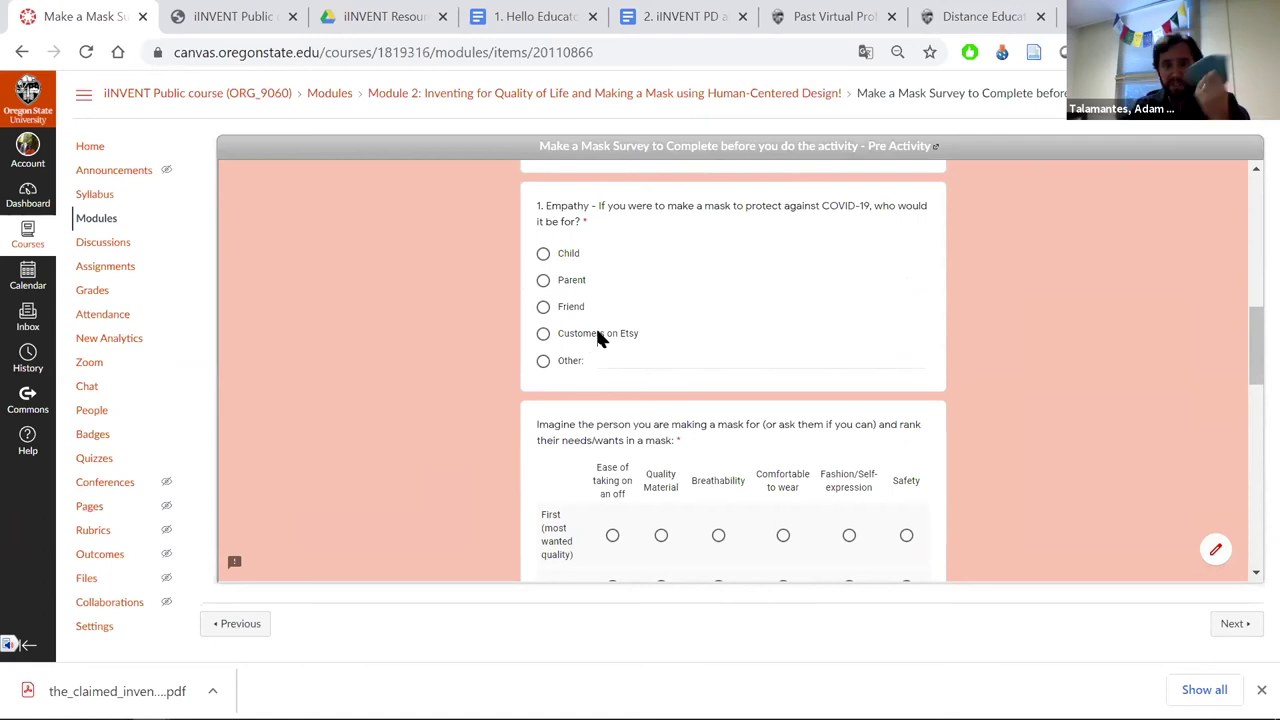
scroll(598, 338, "down", 2)
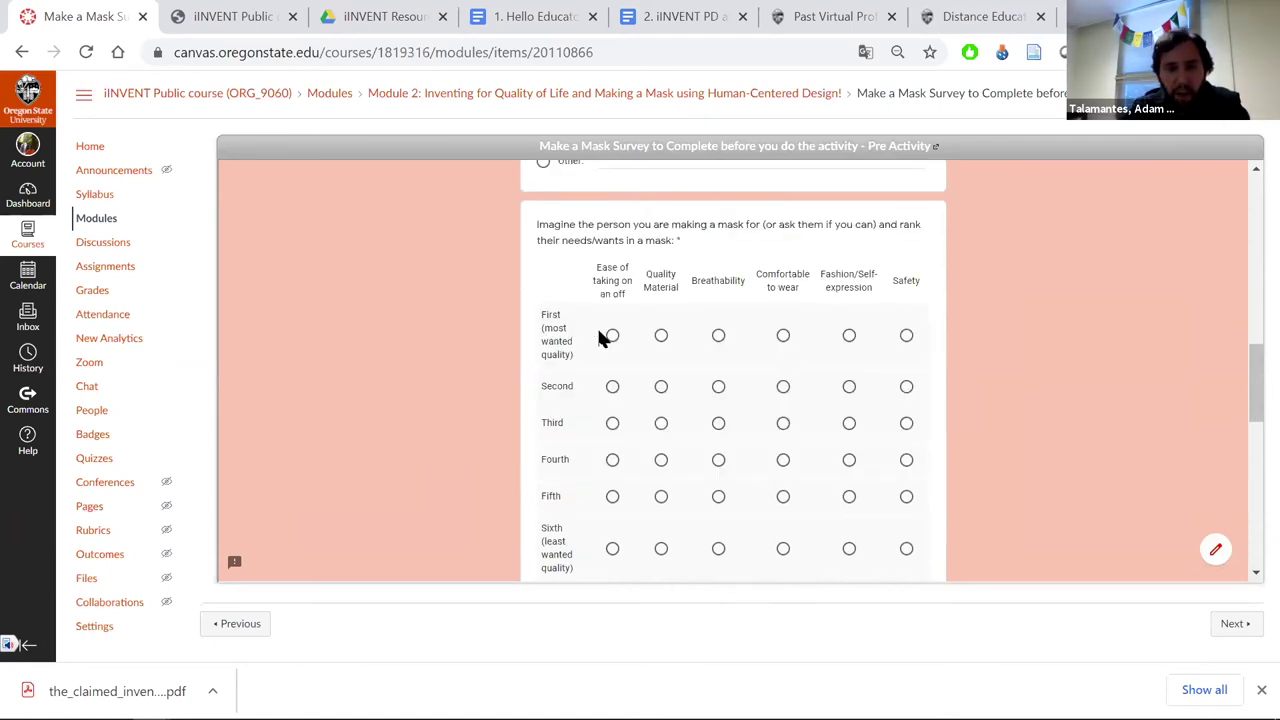
scroll(598, 338, "down", 1)
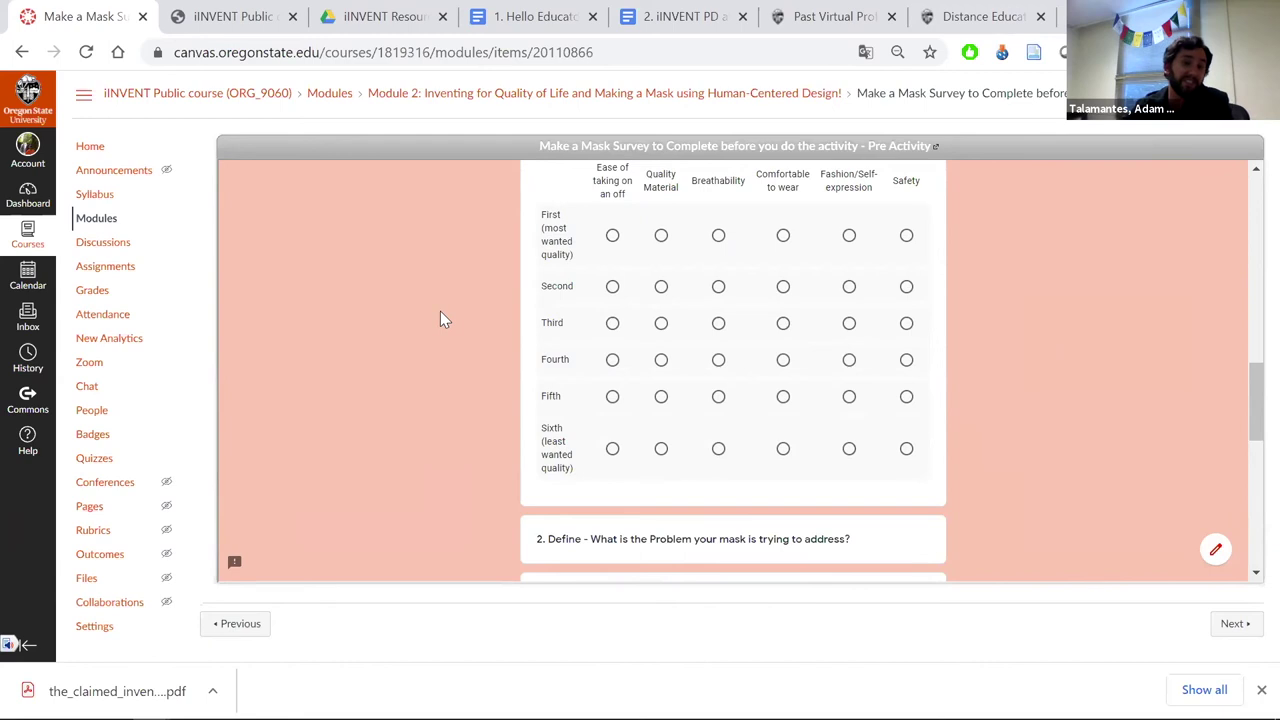
scroll(443, 318, "up", 4)
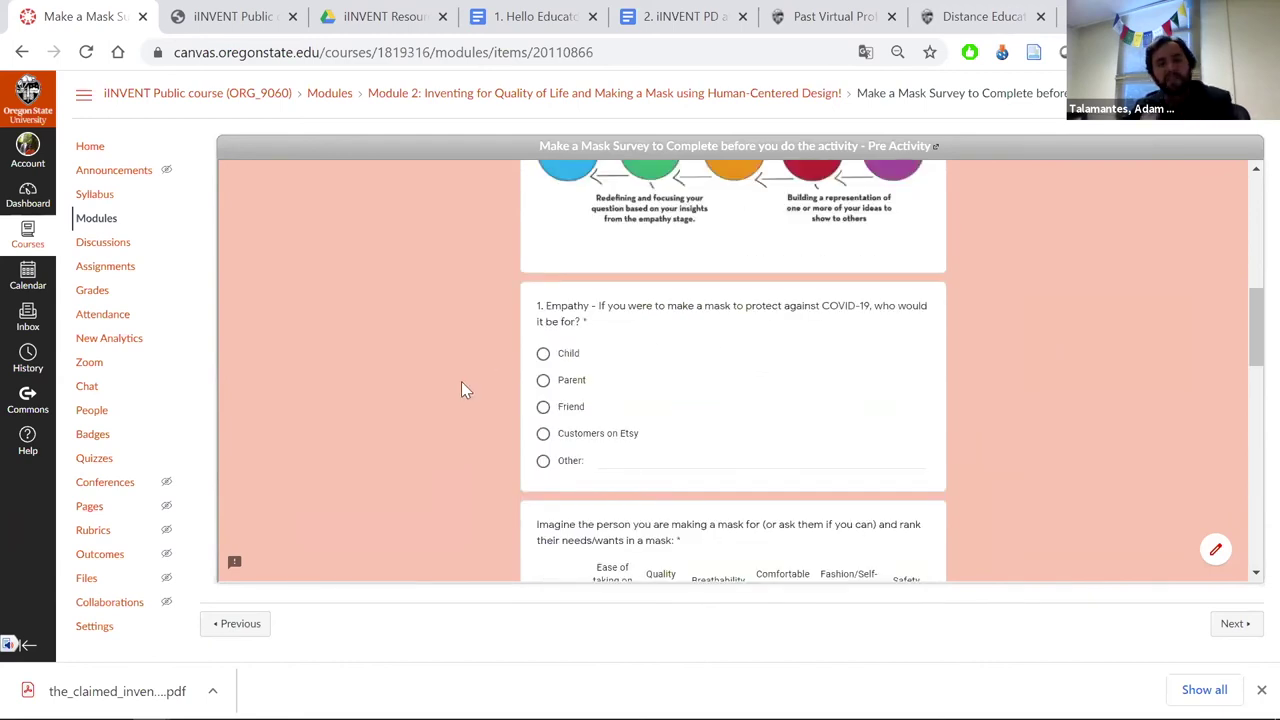
scroll(468, 383, "down", 4)
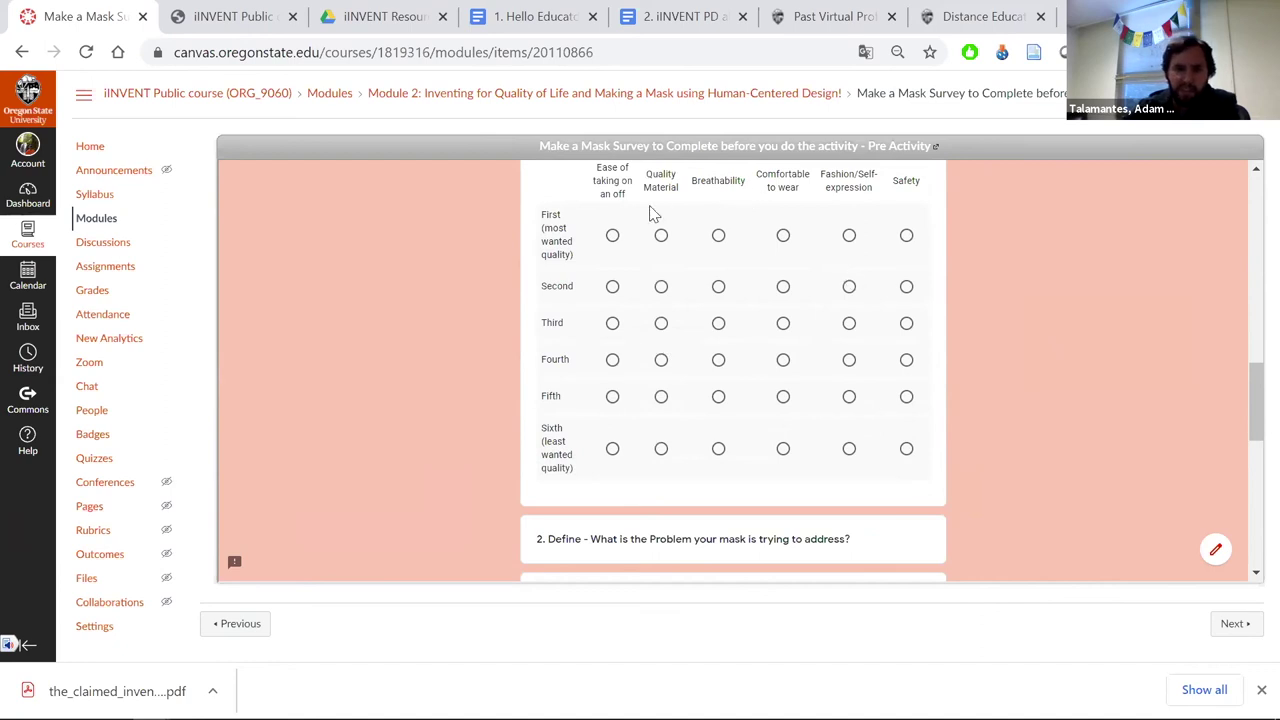
scroll(434, 244, "up", 1)
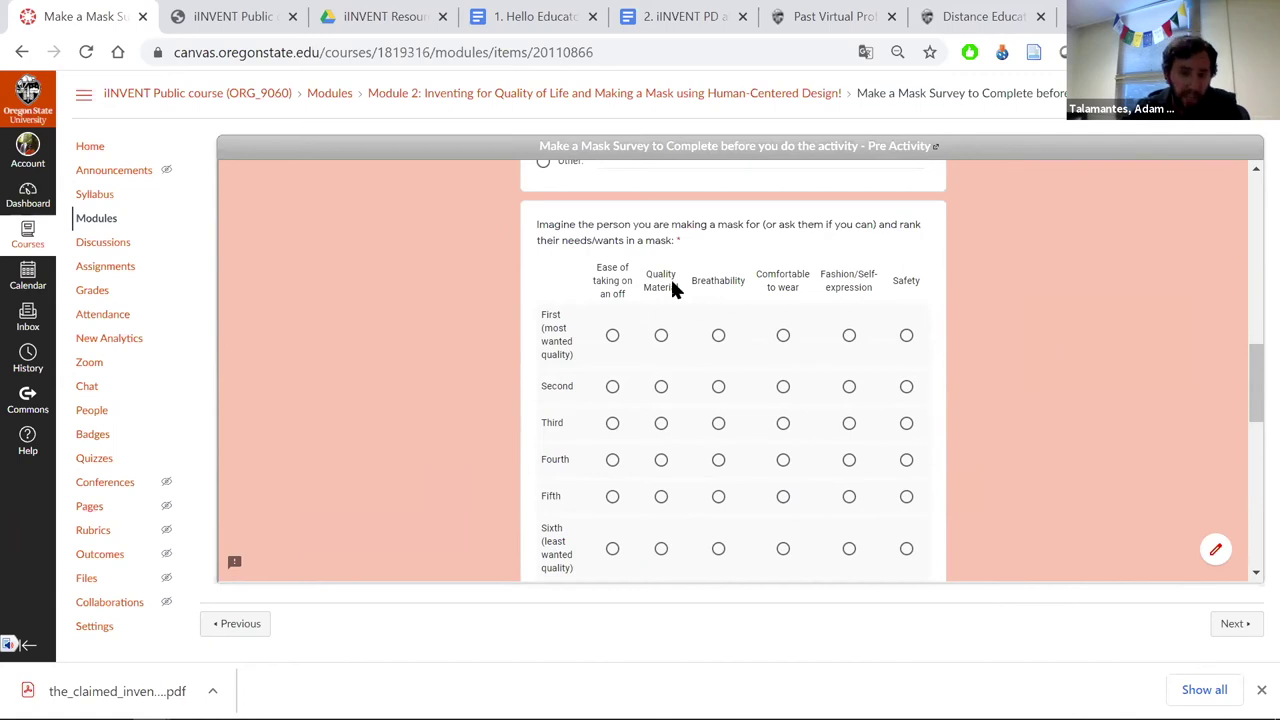
Review the survey's Define and Prototyping questions to its end, and return to the design process diagram under Step 1.
scroll(513, 285, "down", 4)
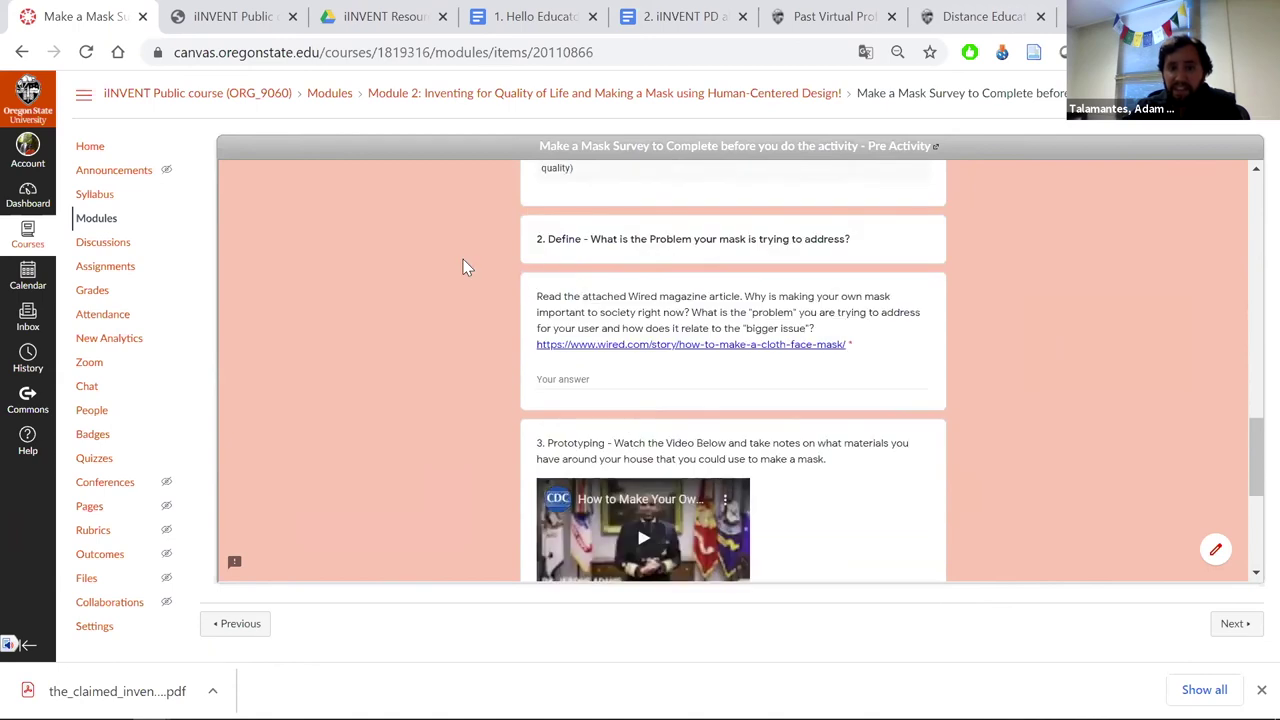
scroll(460, 277, "down", 2)
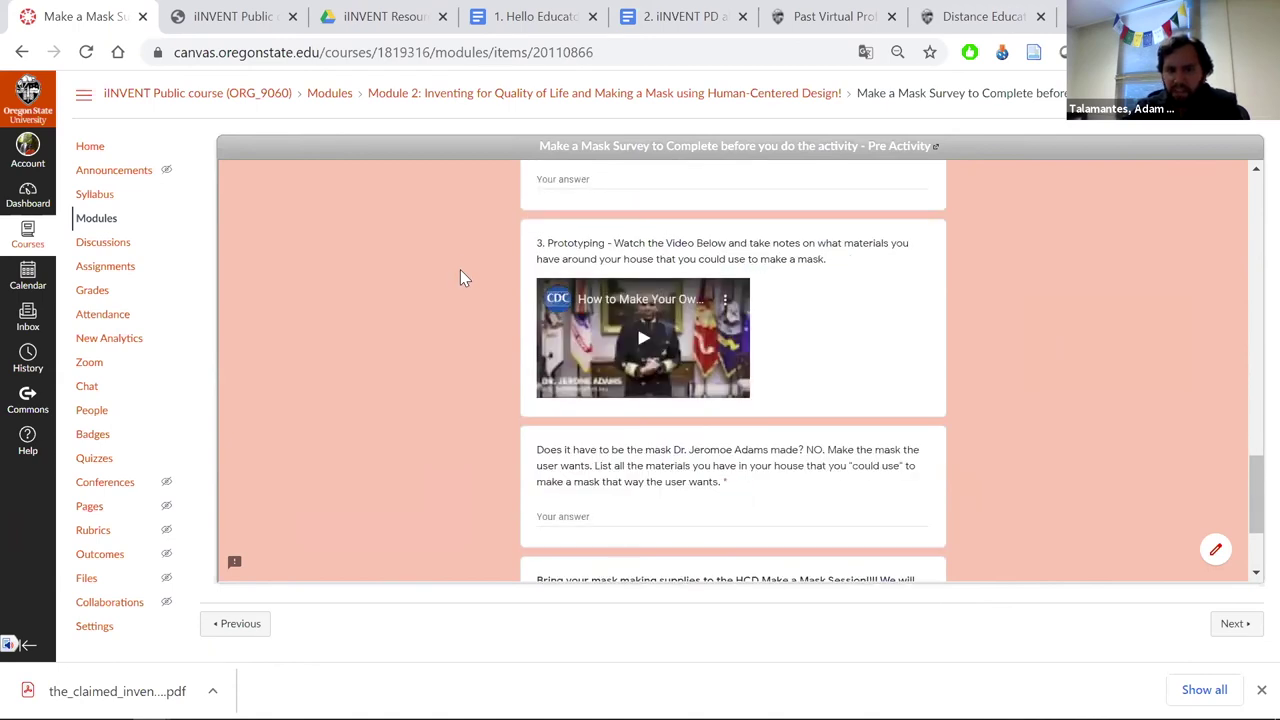
scroll(460, 277, "up", 1)
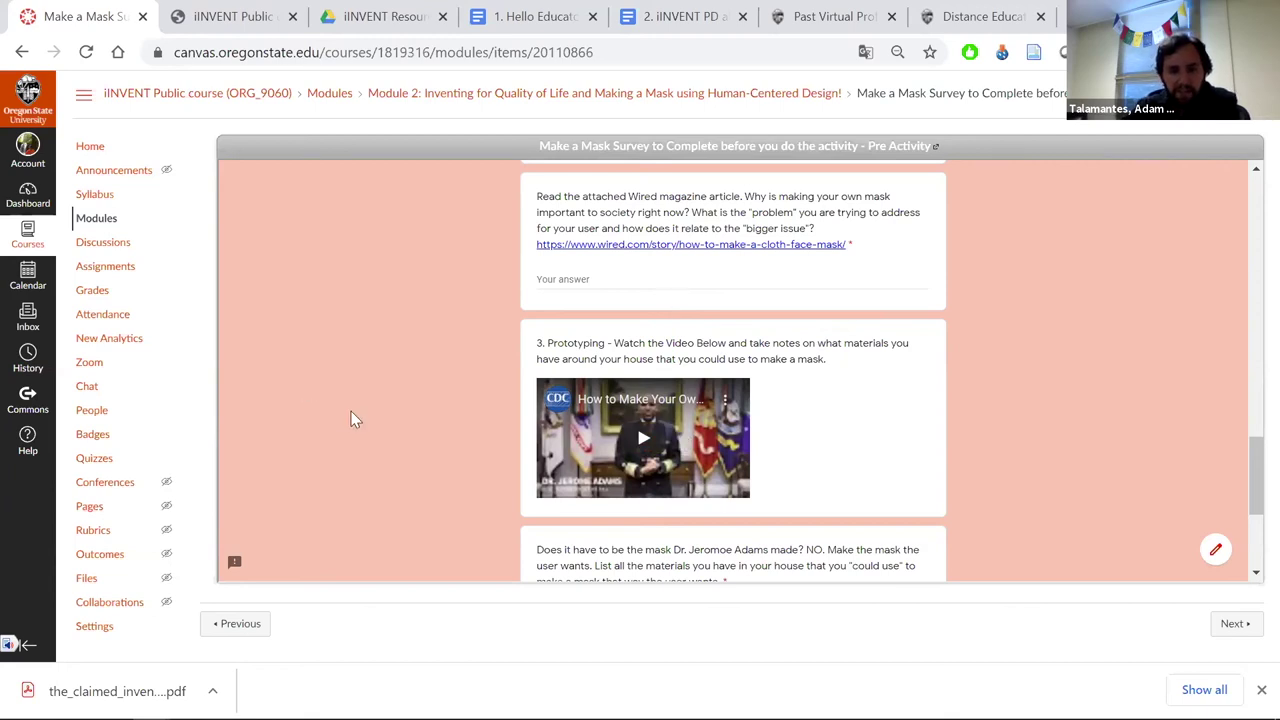
scroll(352, 417, "down", 2)
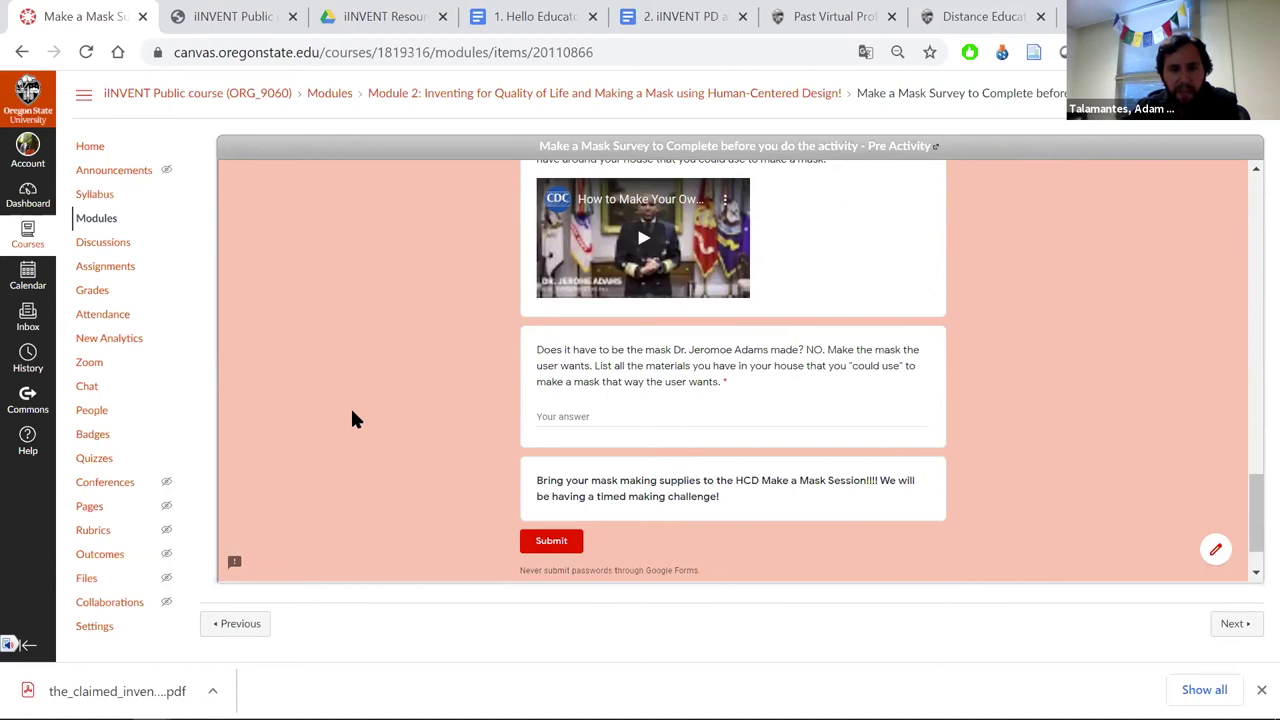
scroll(352, 419, "down", 1)
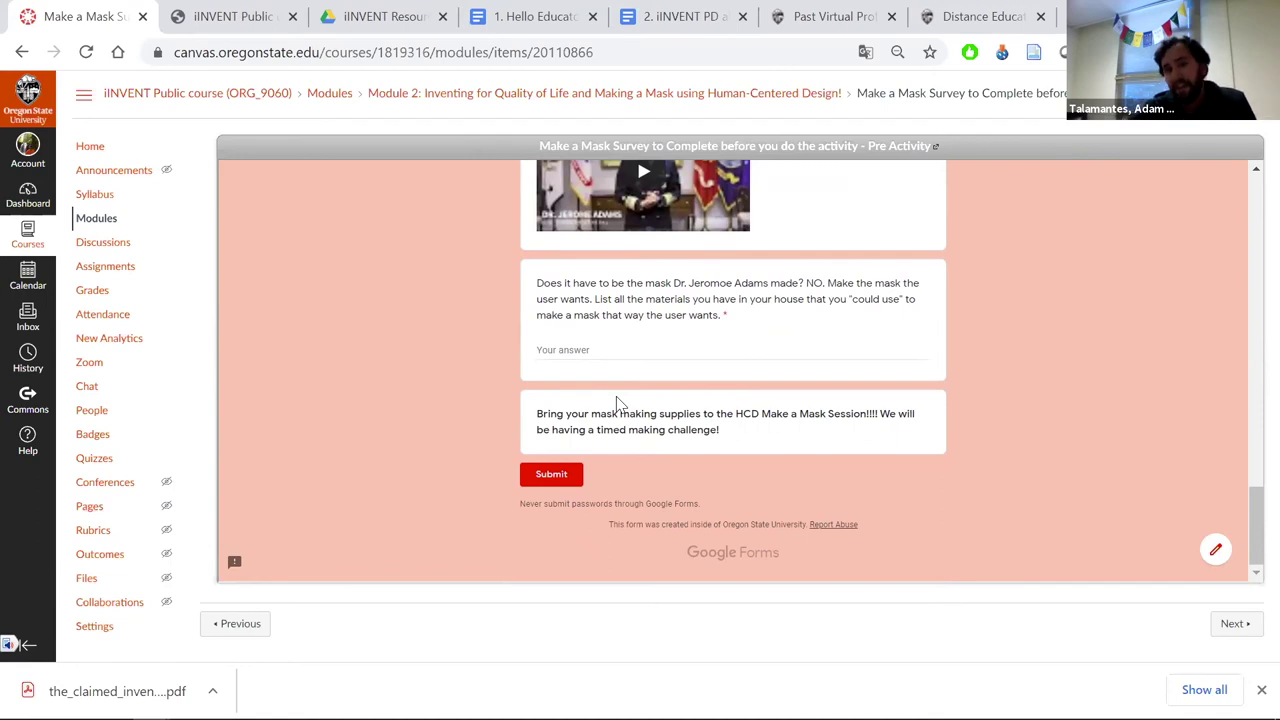
scroll(629, 428, "up", 3)
scroll(629, 428, "up", 15)
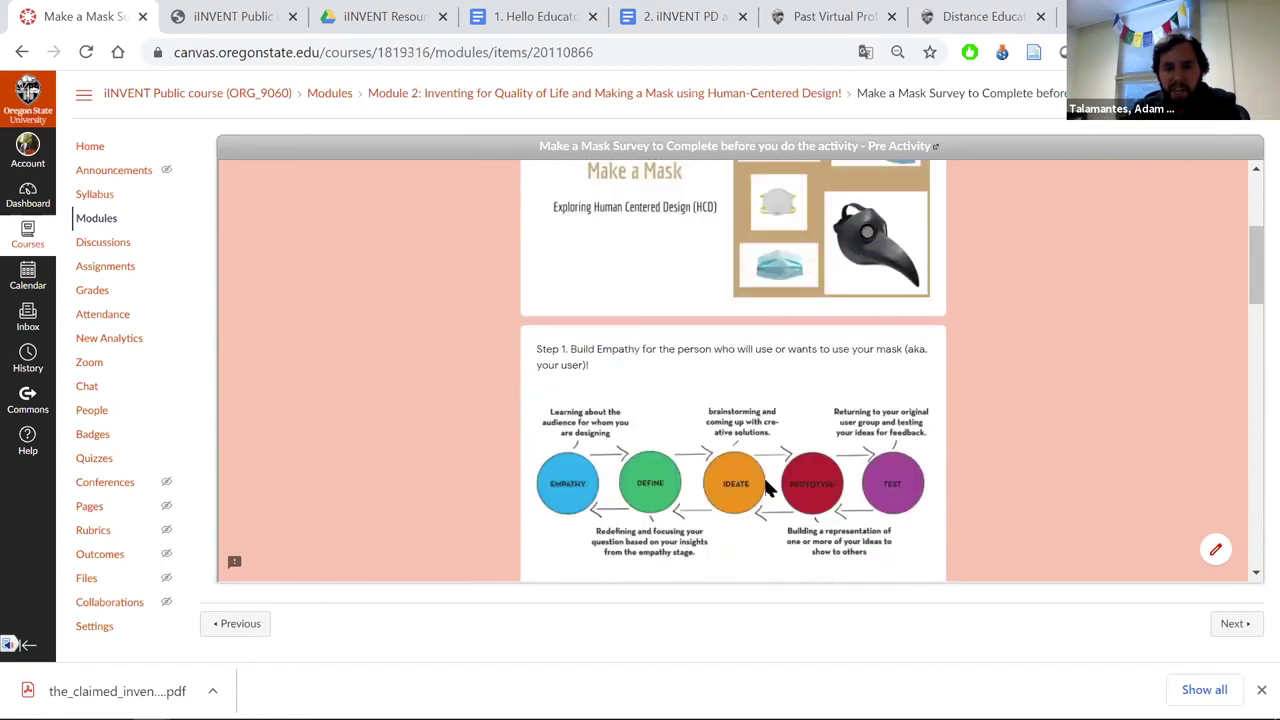
scroll(768, 487, "down", 1)
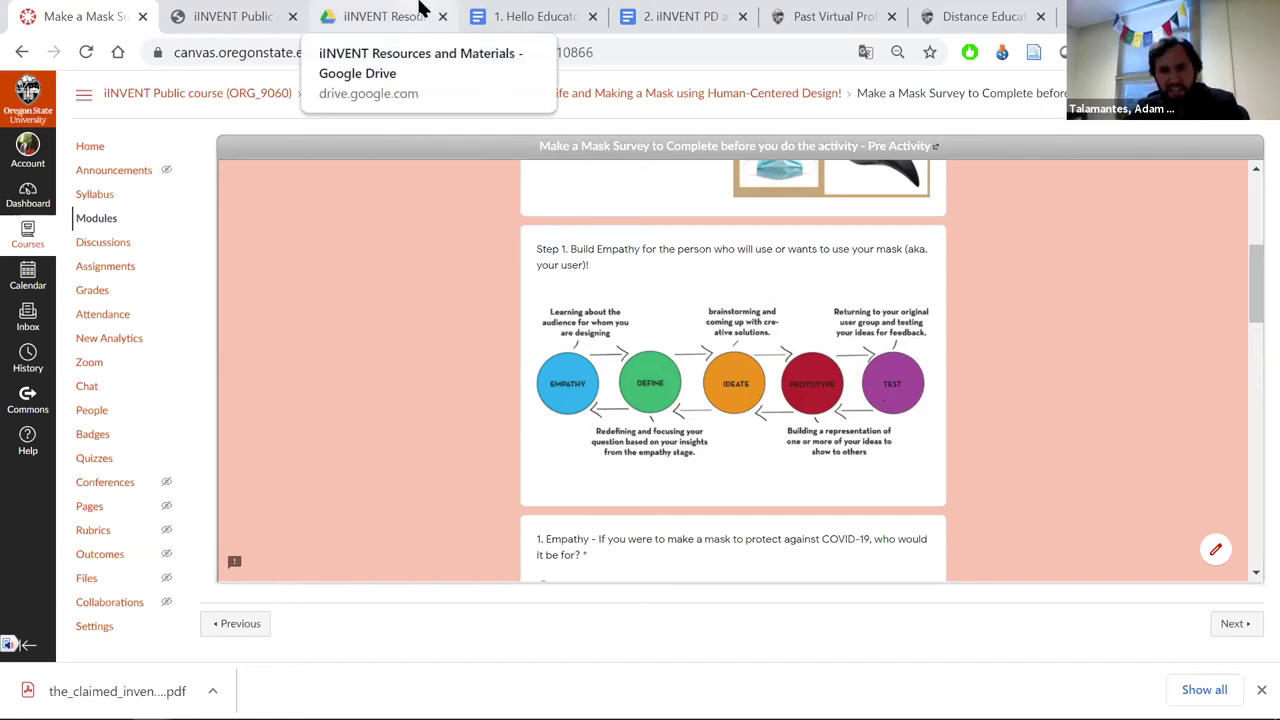
Preview the Equity Strategies: Community Hosts and Design Thinking PDF in the iINVENT Resources and Materials Drive folder, viewing its first page.
left_click(420, 10)
double_click(878, 388)
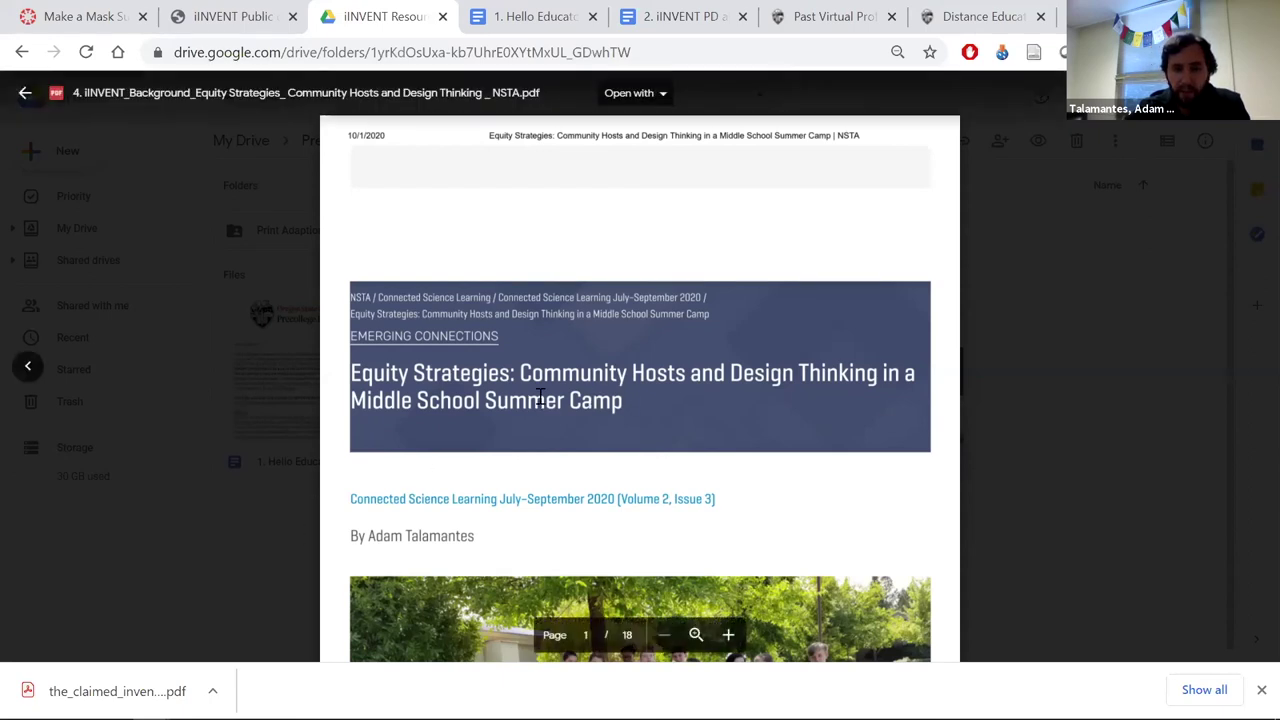
scroll(554, 436, "down", 5)
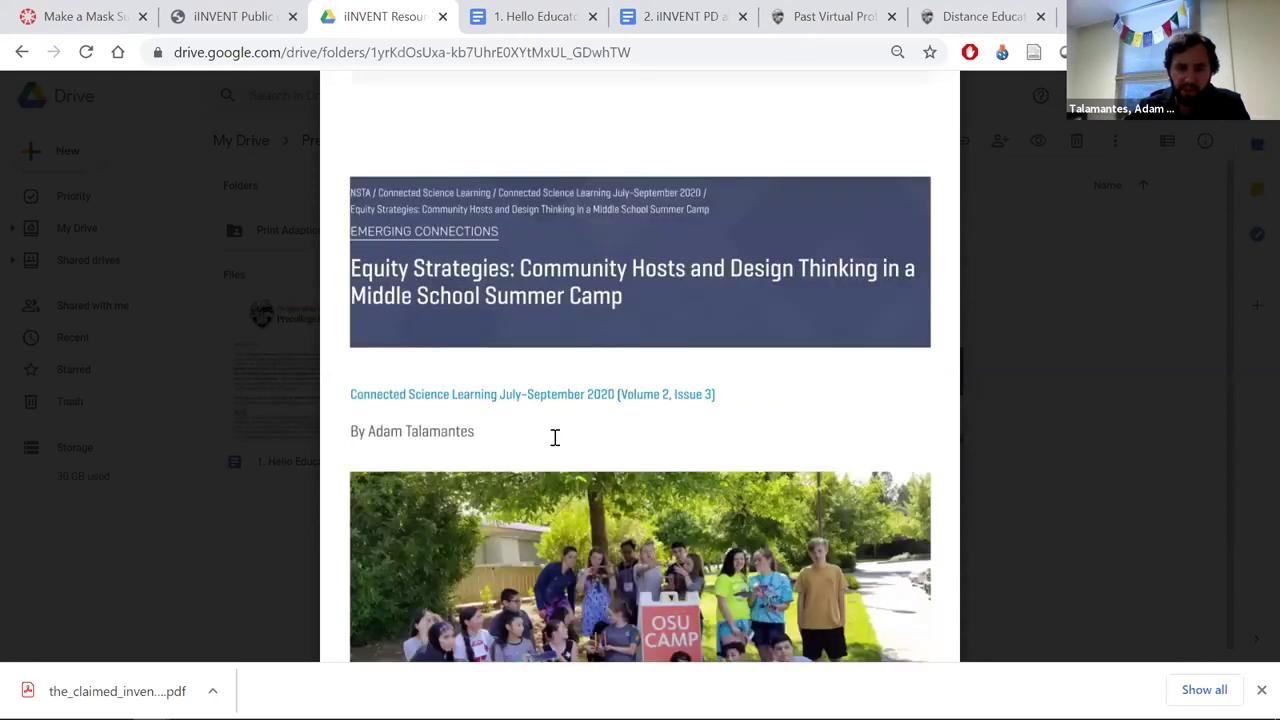
scroll(709, 340, "up", 1)
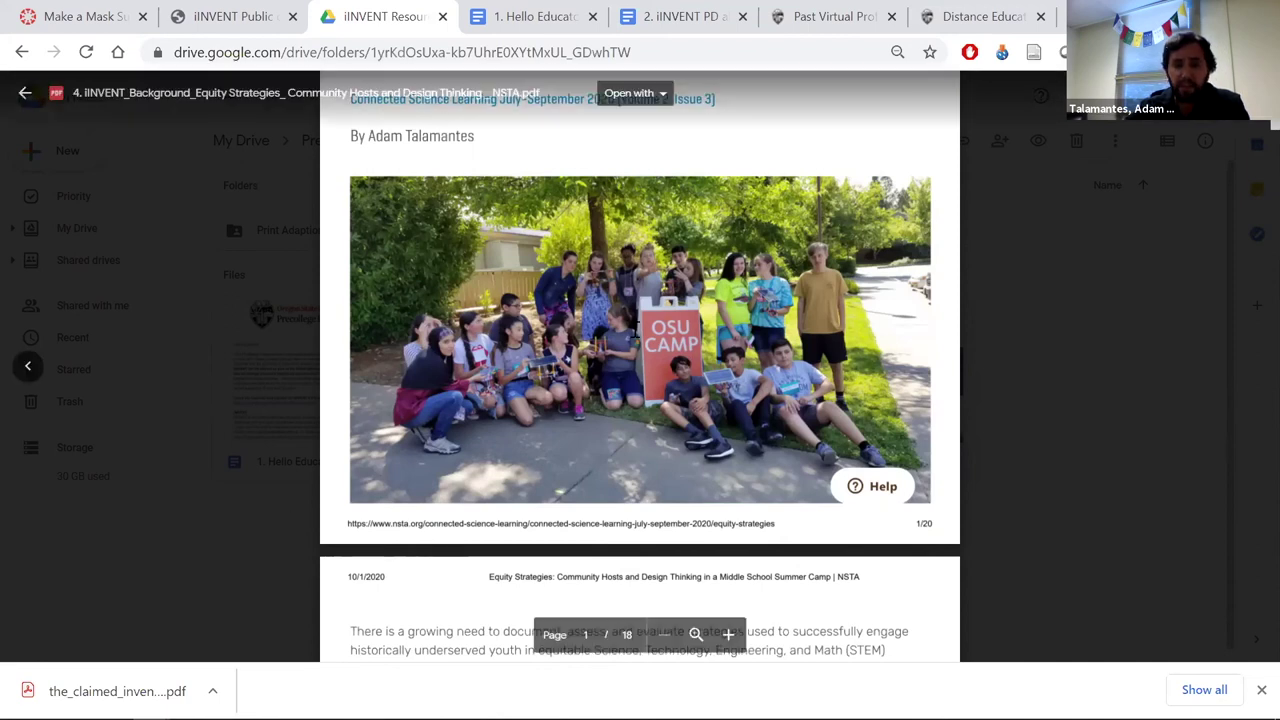
left_click(274, 515)
Return to Canvas and open the Dashboard listing the published courses.
left_click(197, 14)
left_click(123, 14)
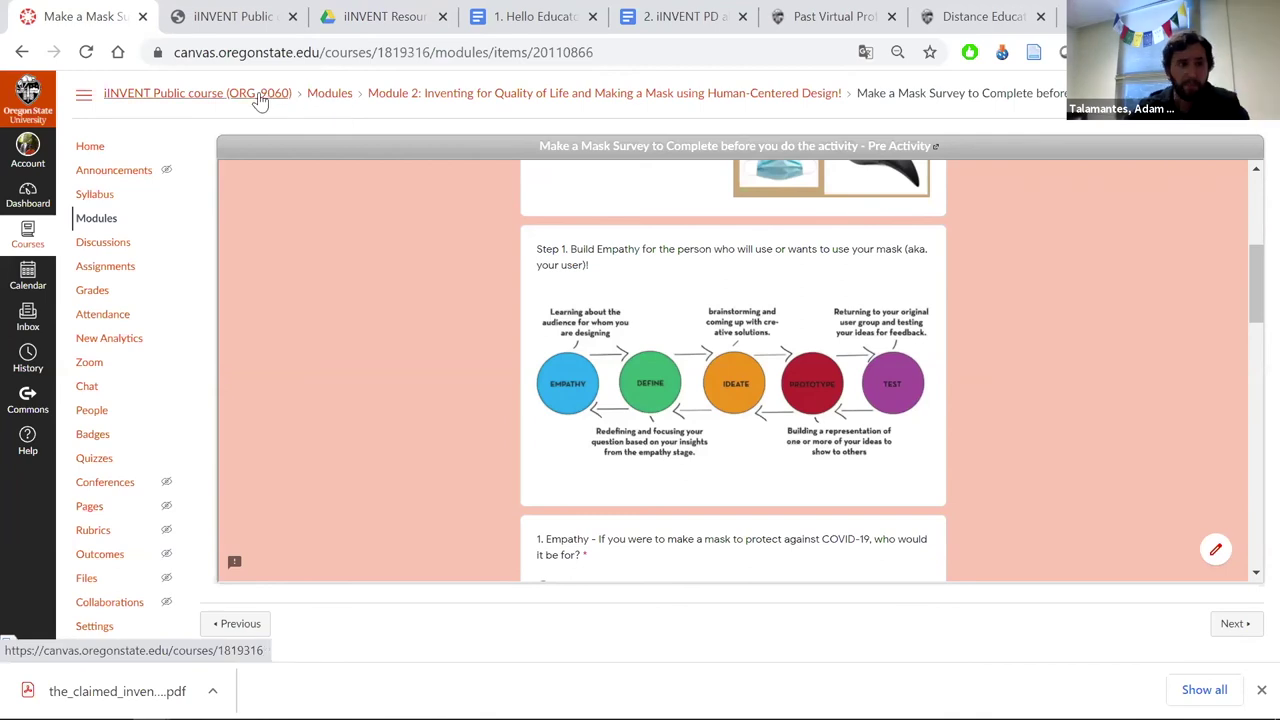
left_click(28, 195)
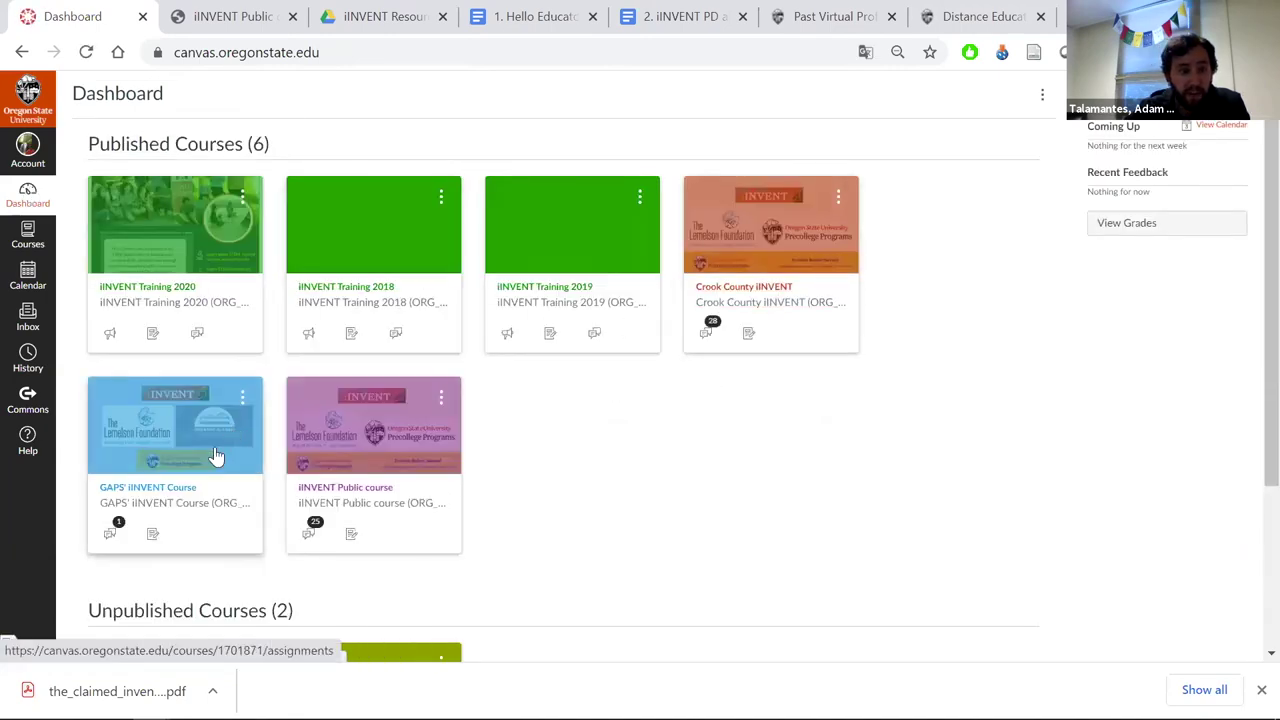
Open the GAPS' iINVENT Course from the Dashboard and review its welcome page, including the live session times and session dates.
left_click(170, 490)
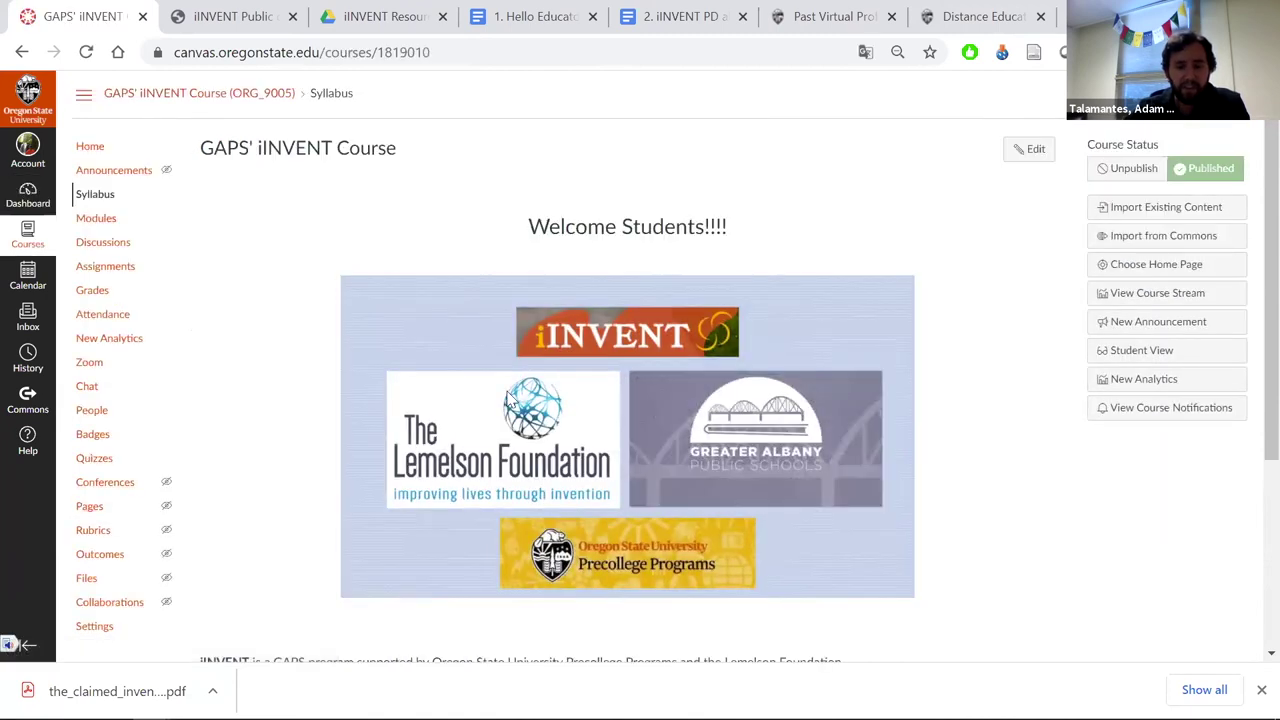
scroll(437, 328, "down", 3)
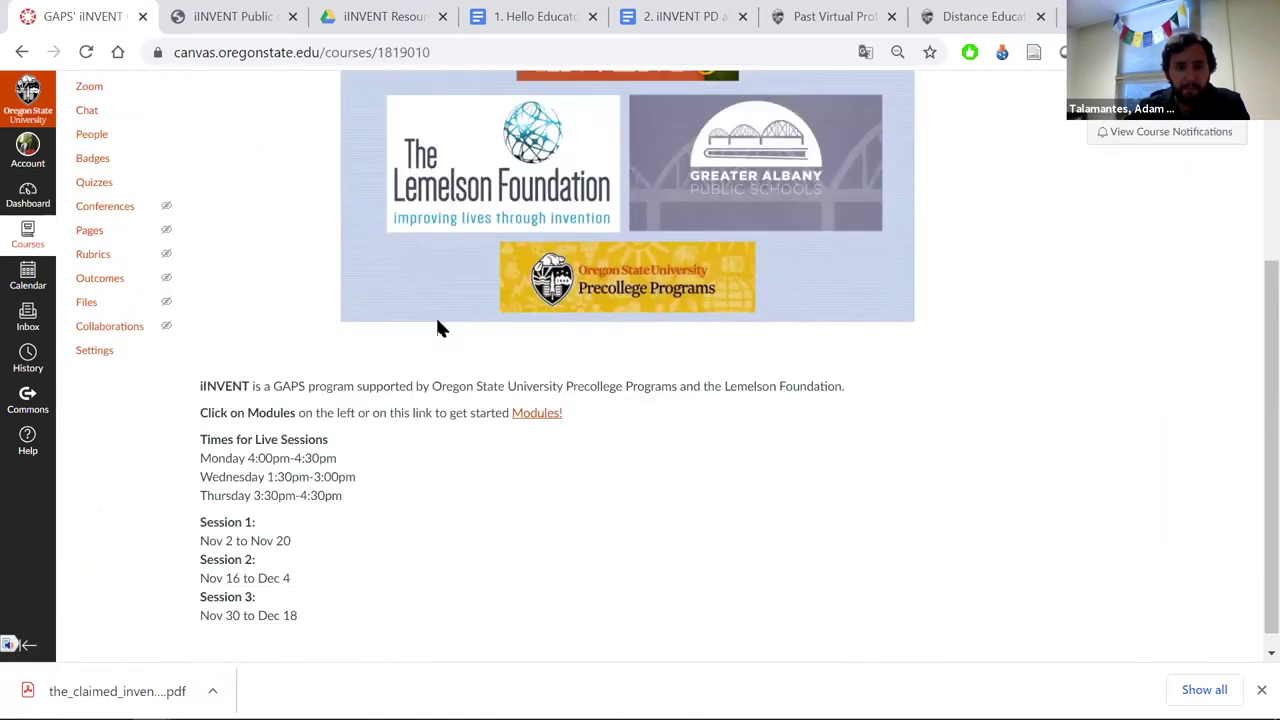
scroll(602, 262, "up", 1)
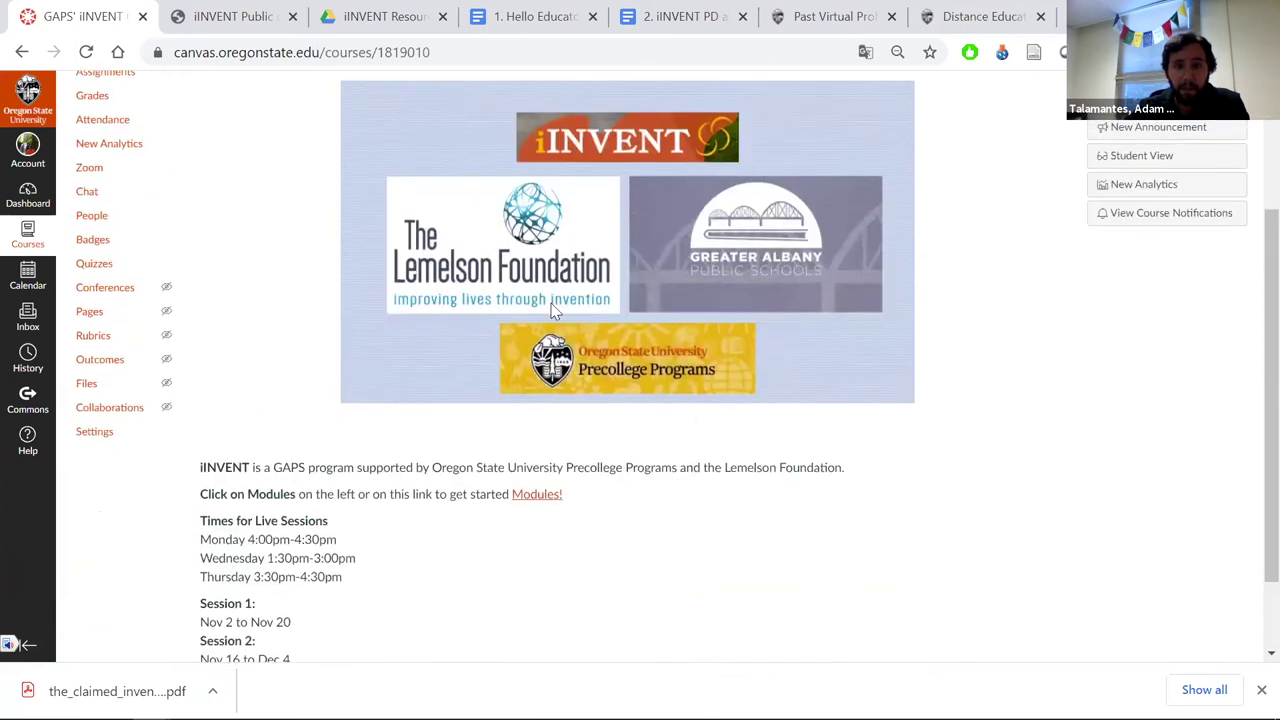
scroll(552, 304, "down", 1)
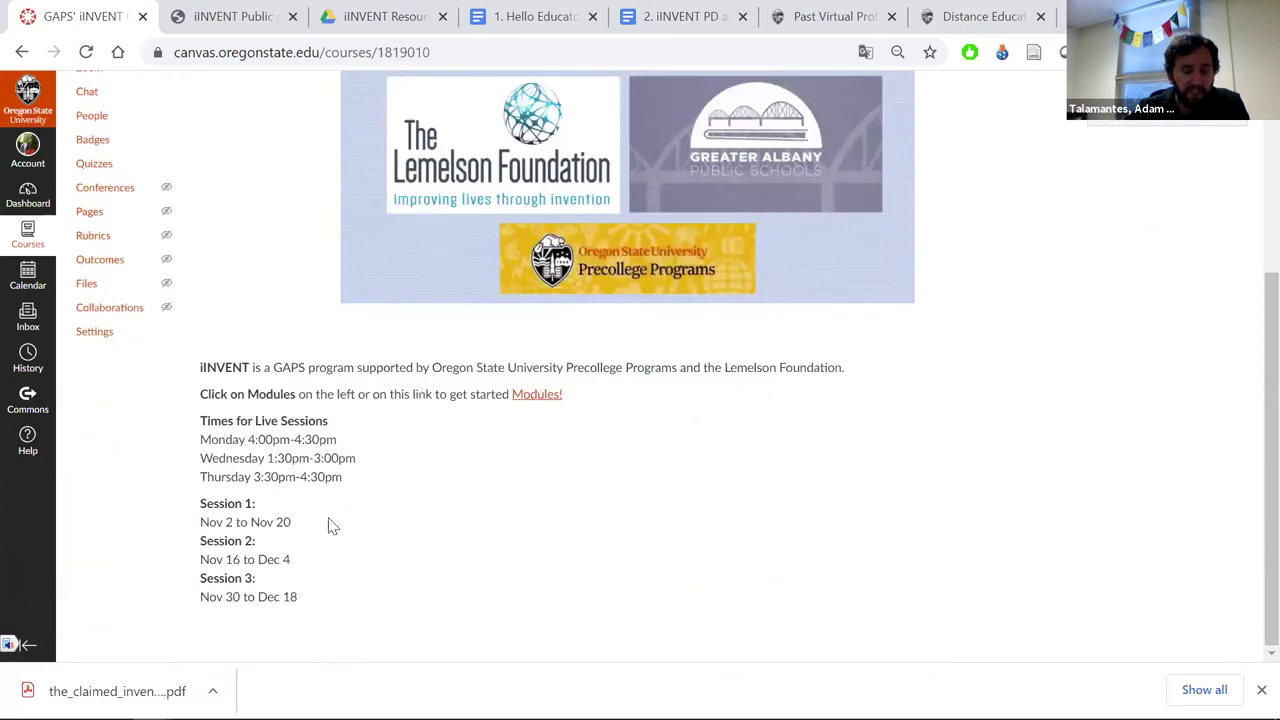
scroll(349, 491, "up", 2)
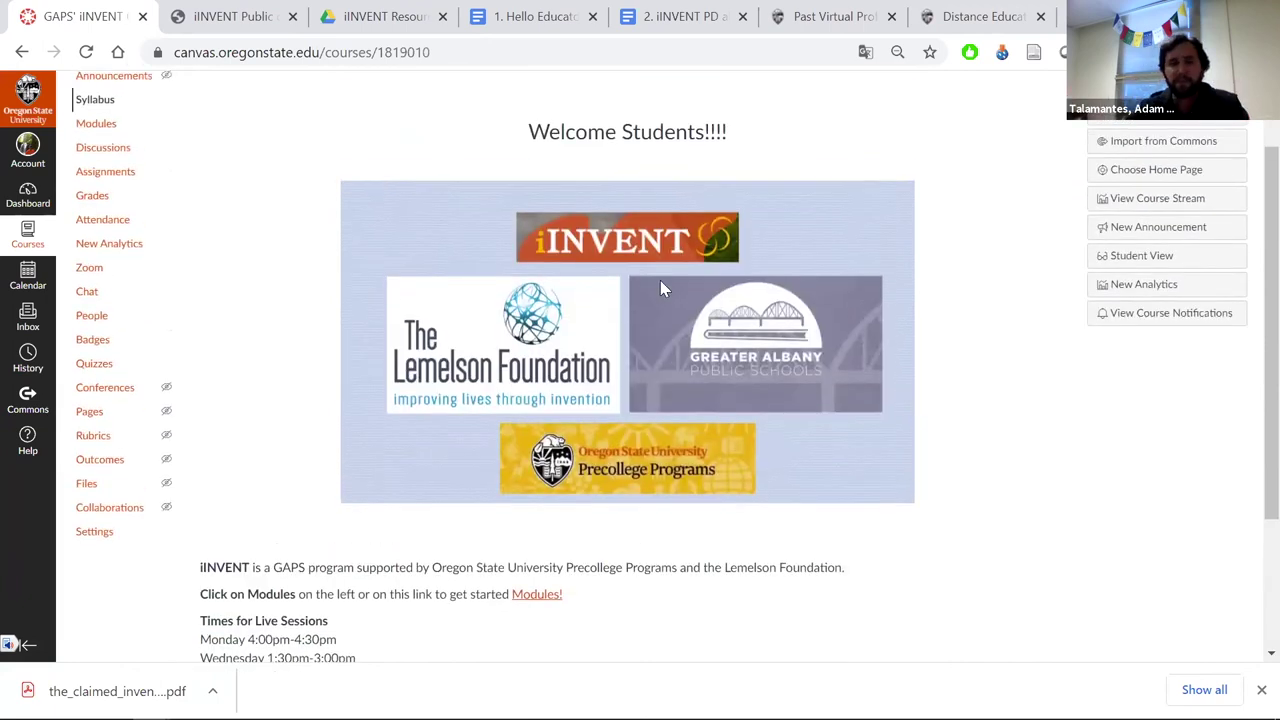
left_click(546, 16)
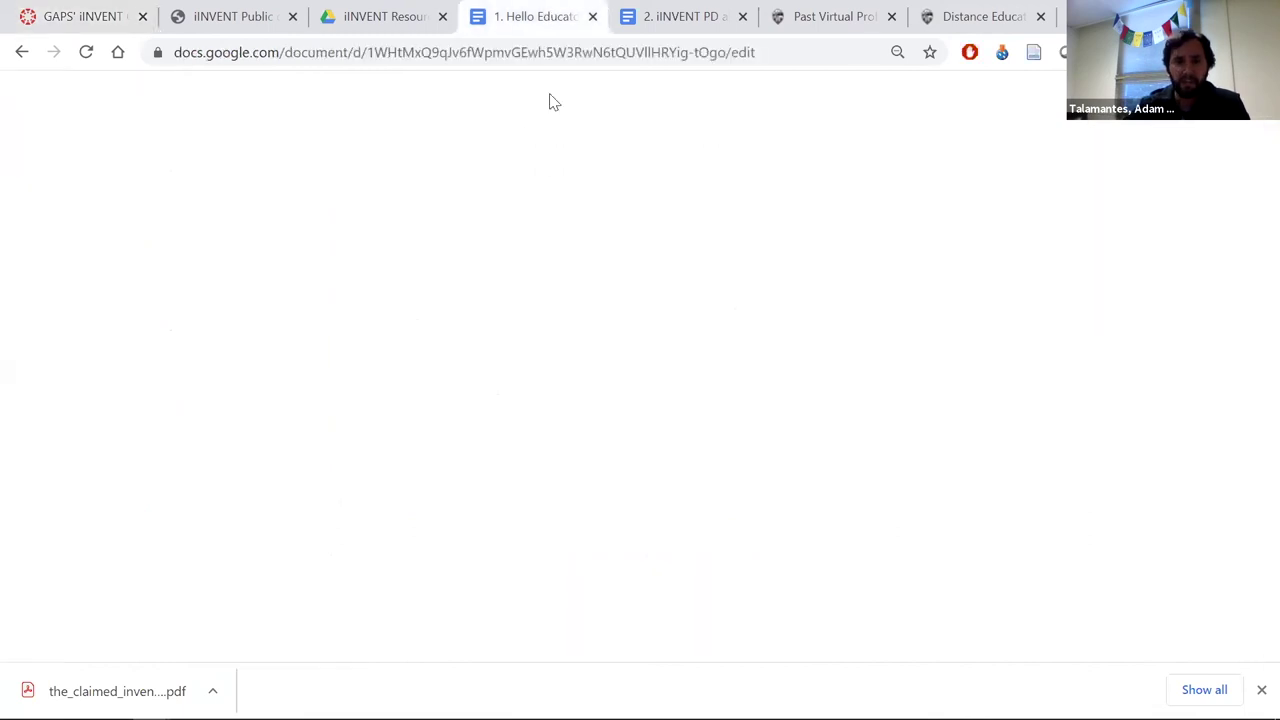
scroll(500, 374, "up", 1)
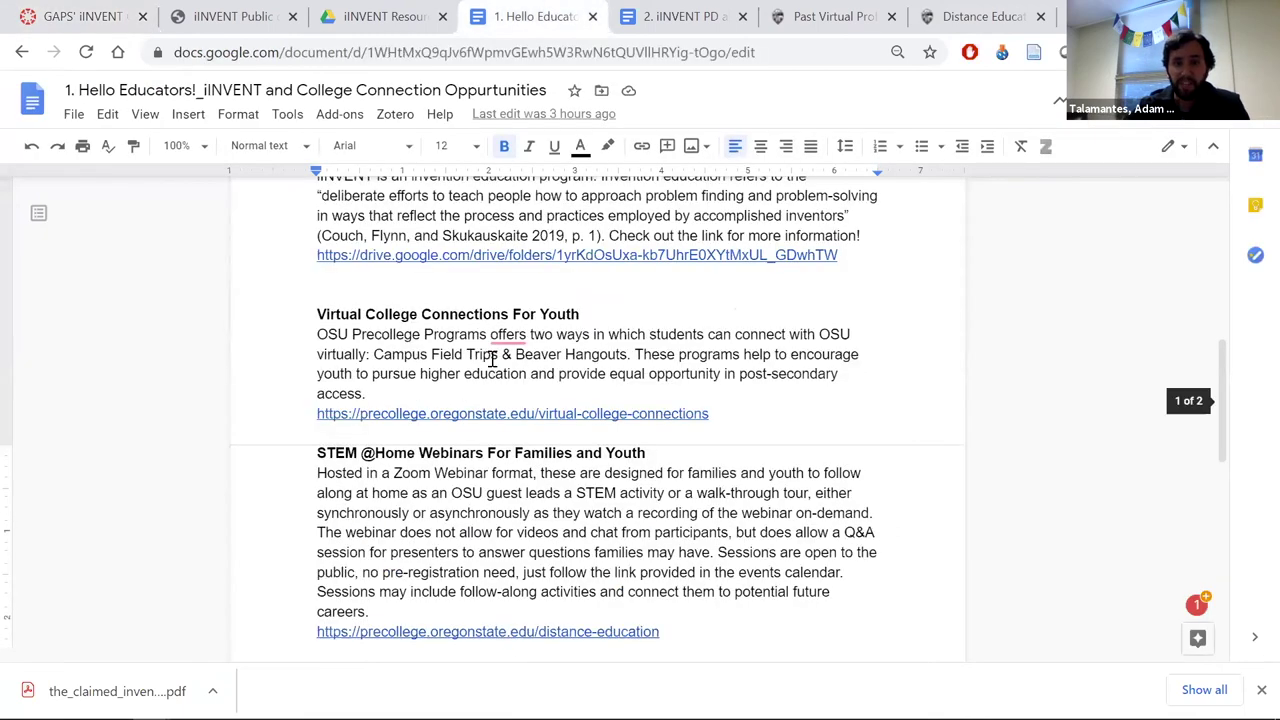
scroll(594, 449, "down", 1)
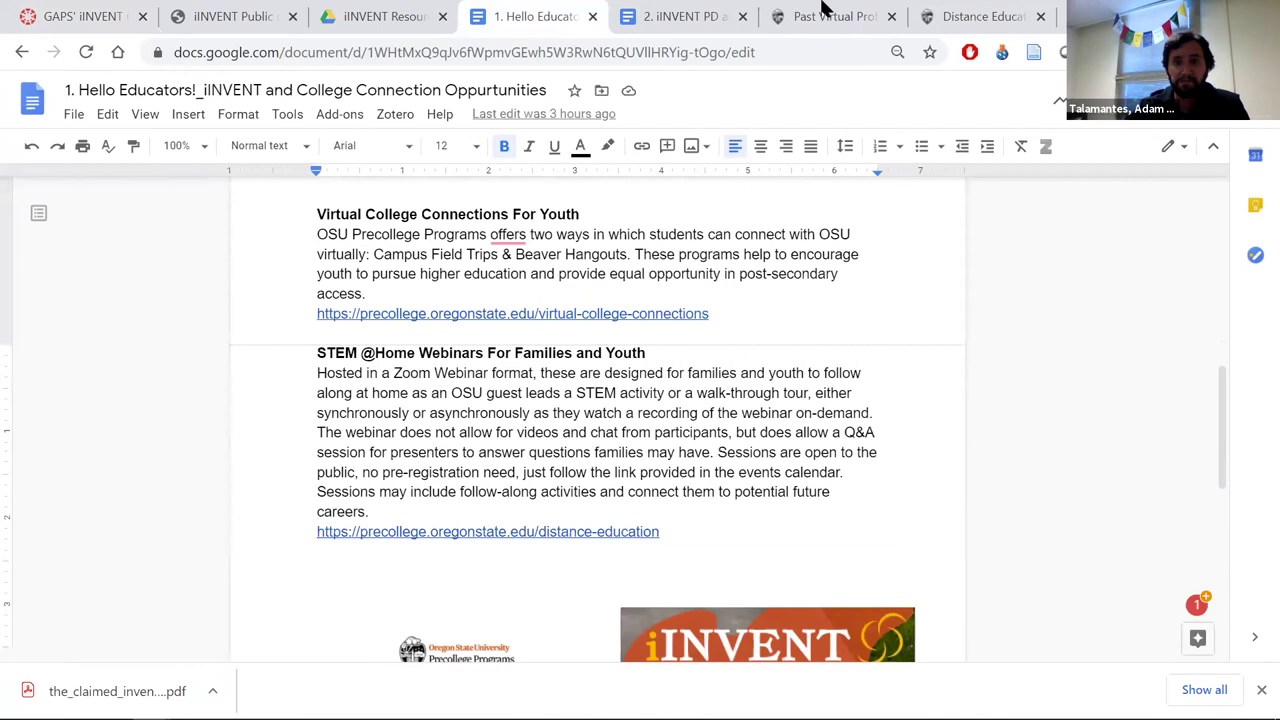
scroll(590, 400, "up", 2)
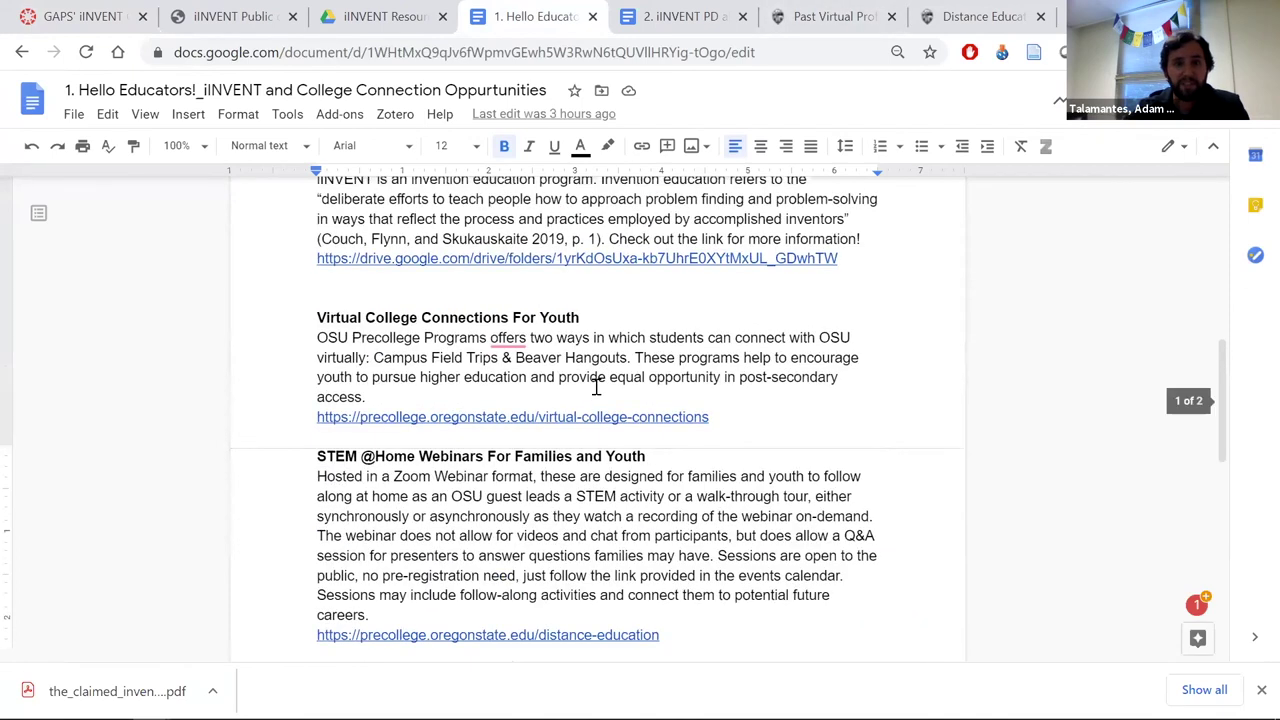
Return to the GAPS' iINVENT Course page in Canvas and dismiss the browser's downloads bar.
left_click(225, 16)
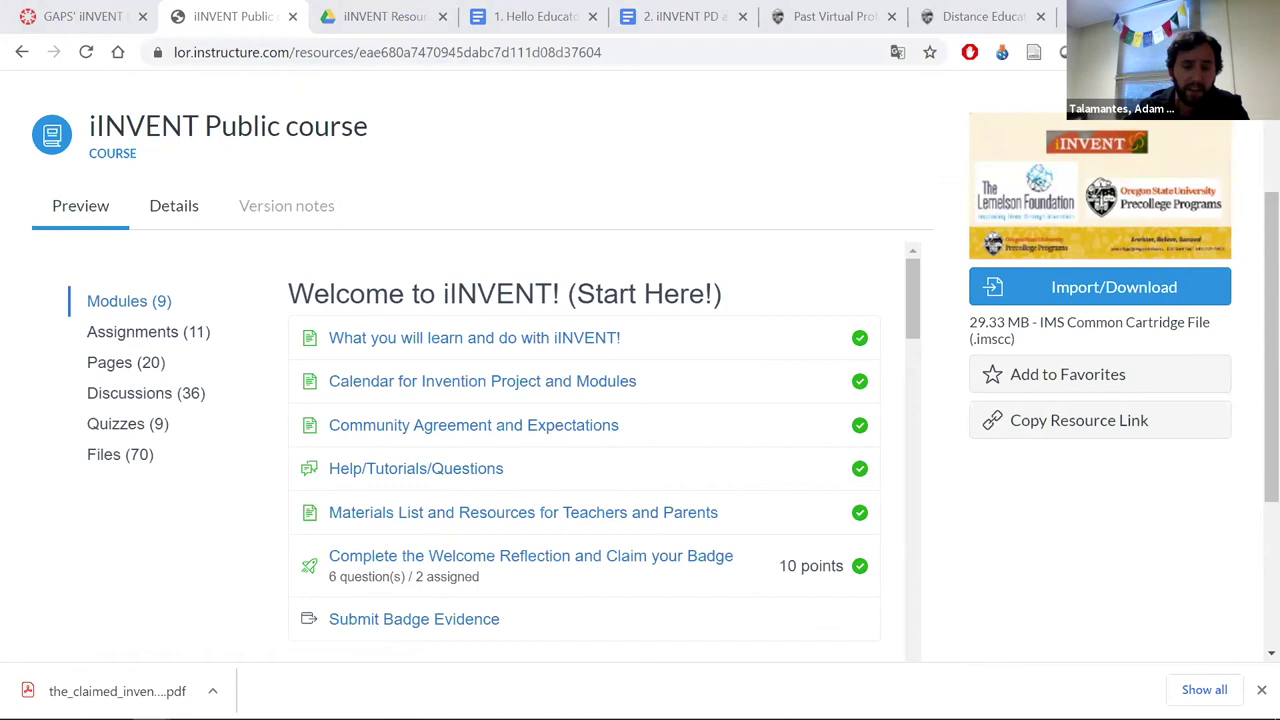
left_click(85, 17)
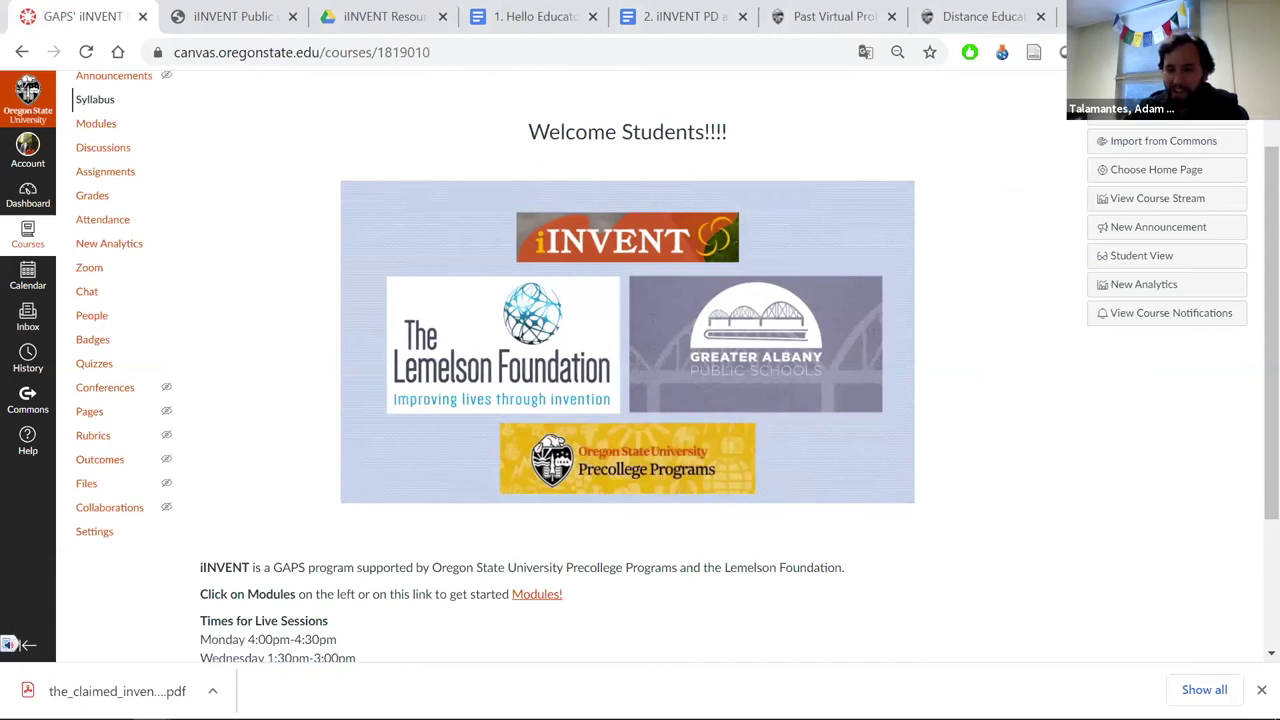
left_click(1261, 690)
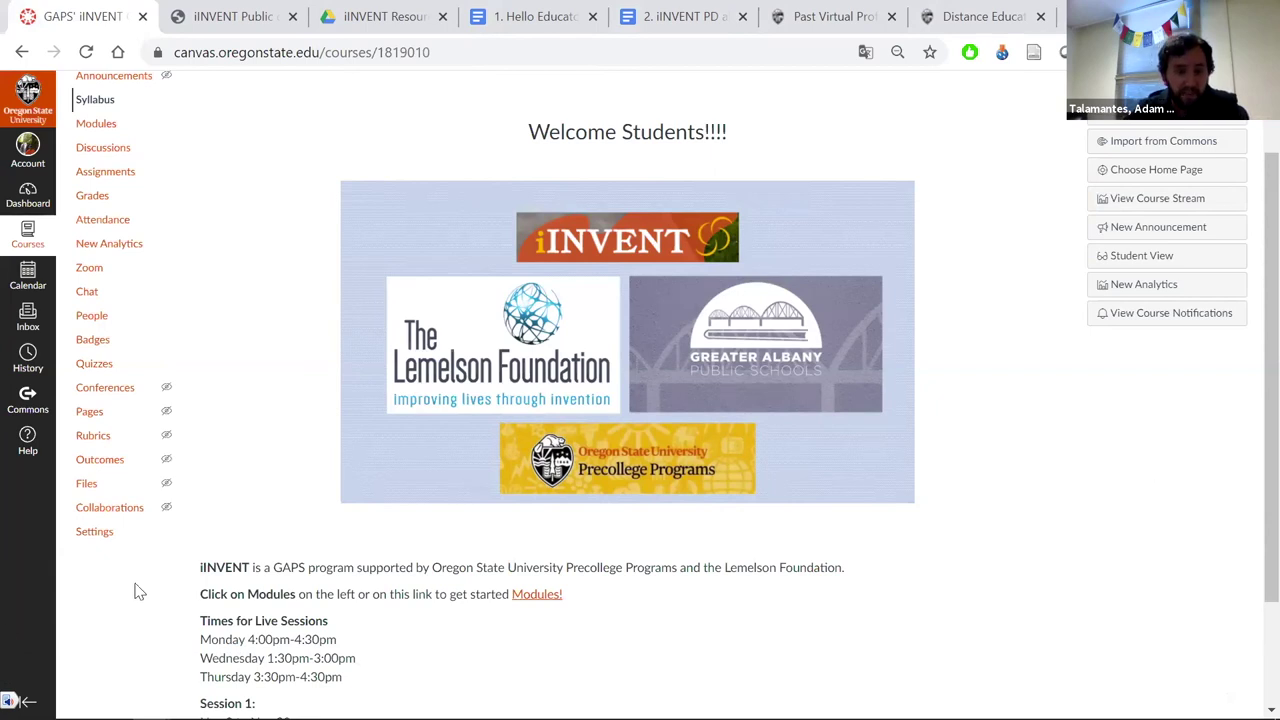
Highlight the Times for Live Sessions block with its Monday, Wednesday and Thursday times on the course welcome page.
scroll(139, 597, "down", 2)
left_click_drag(200, 480, 318, 541)
scroll(463, 503, "up", 1)
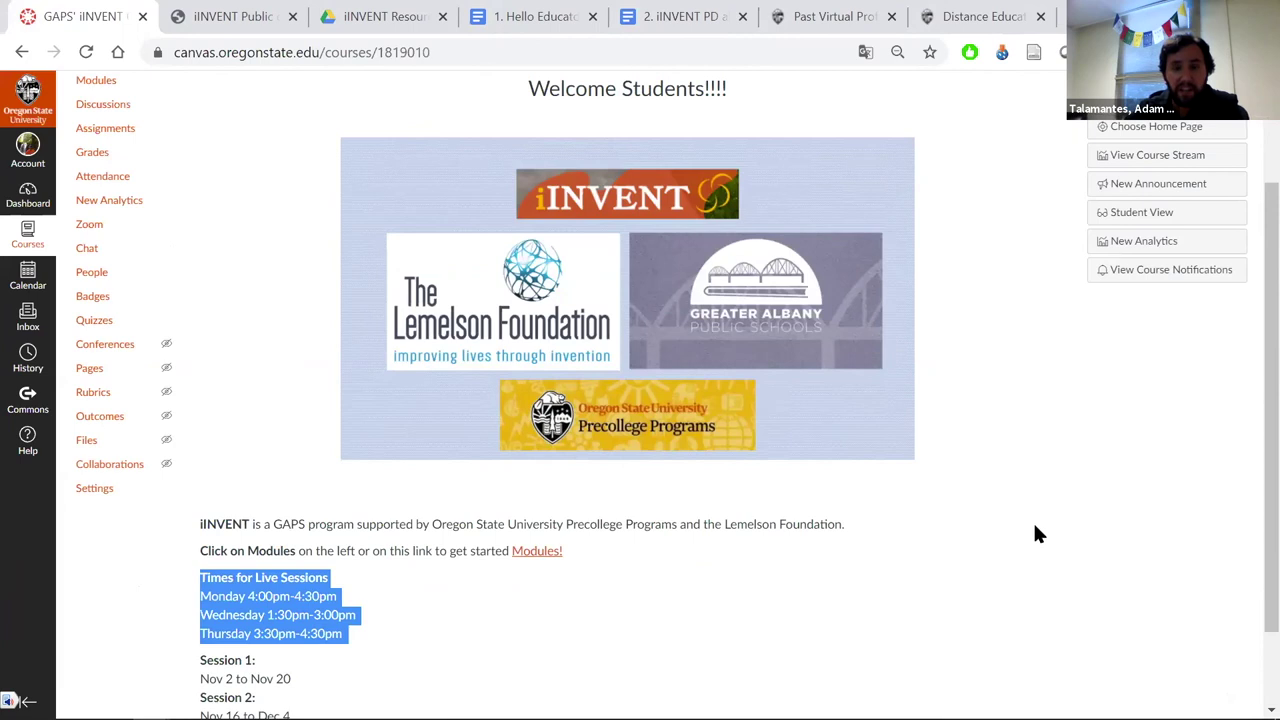
scroll(1035, 533, "up", 2)
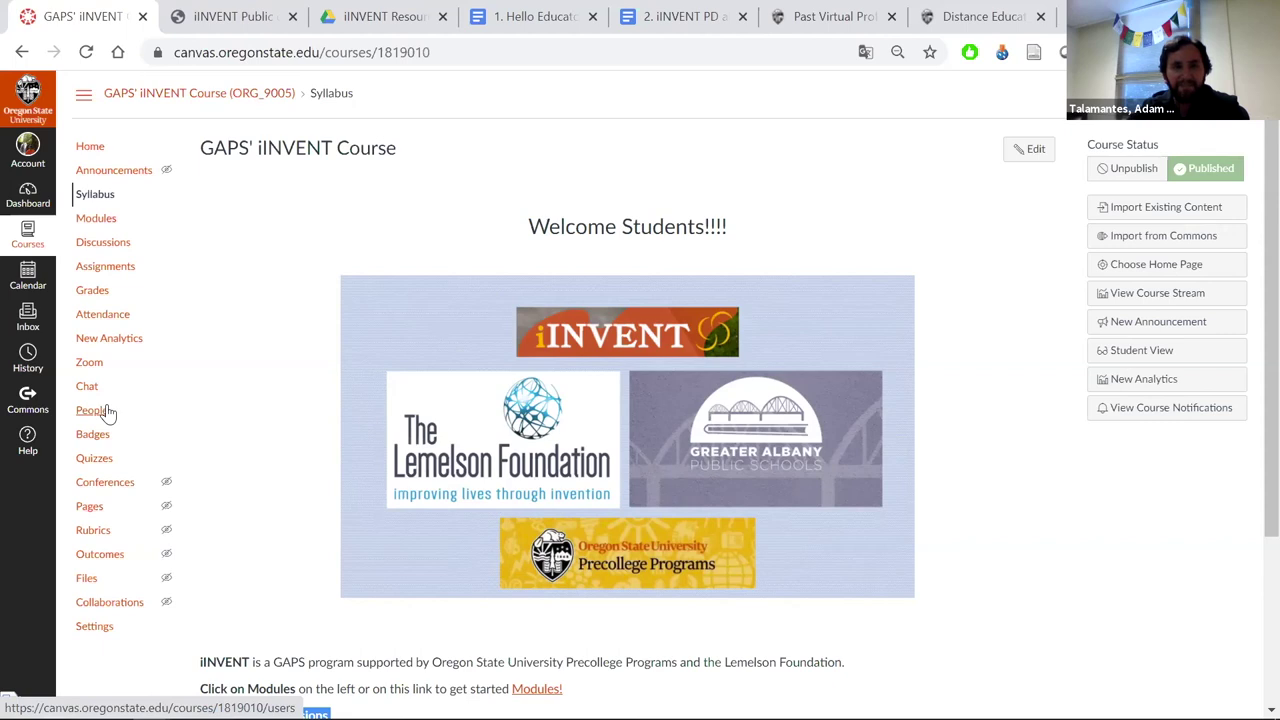
On the Past Virtual Professional Development for Teachers page, expand the April 28th, 2020 Human Centered Design: Masks and Backpacks session.
left_click(966, 10)
left_click(843, 10)
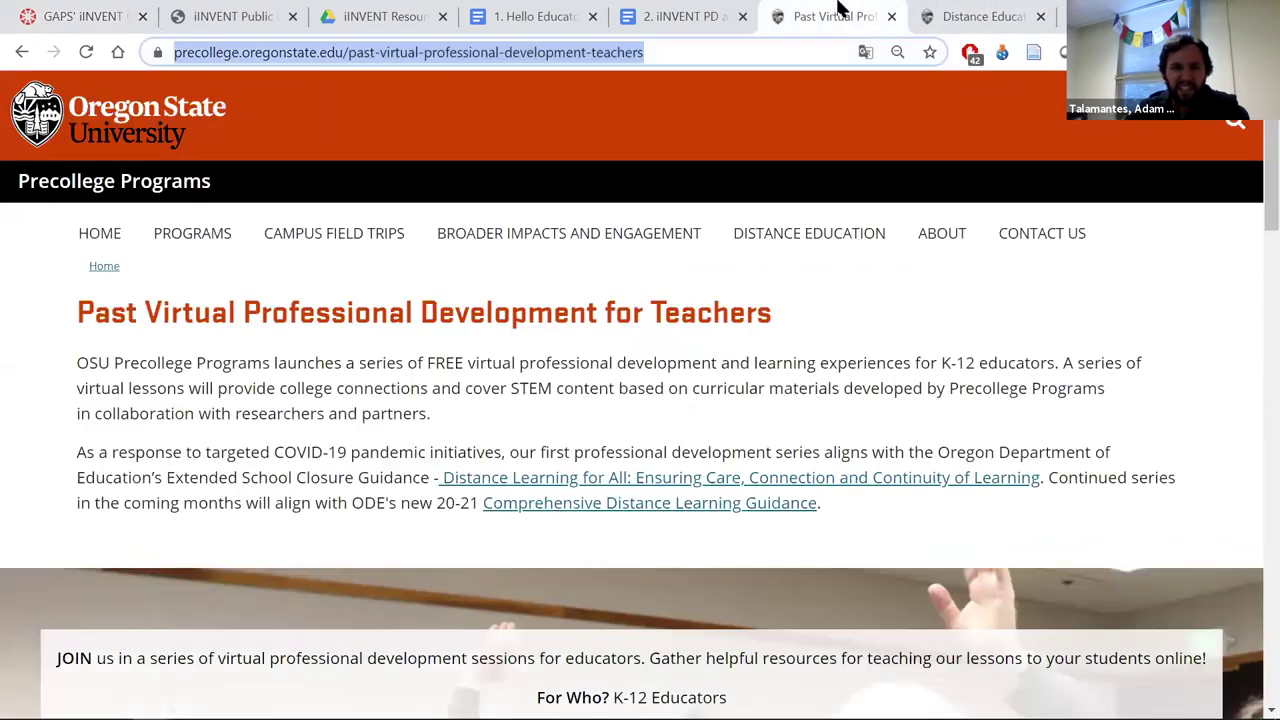
scroll(655, 320, "down", 15)
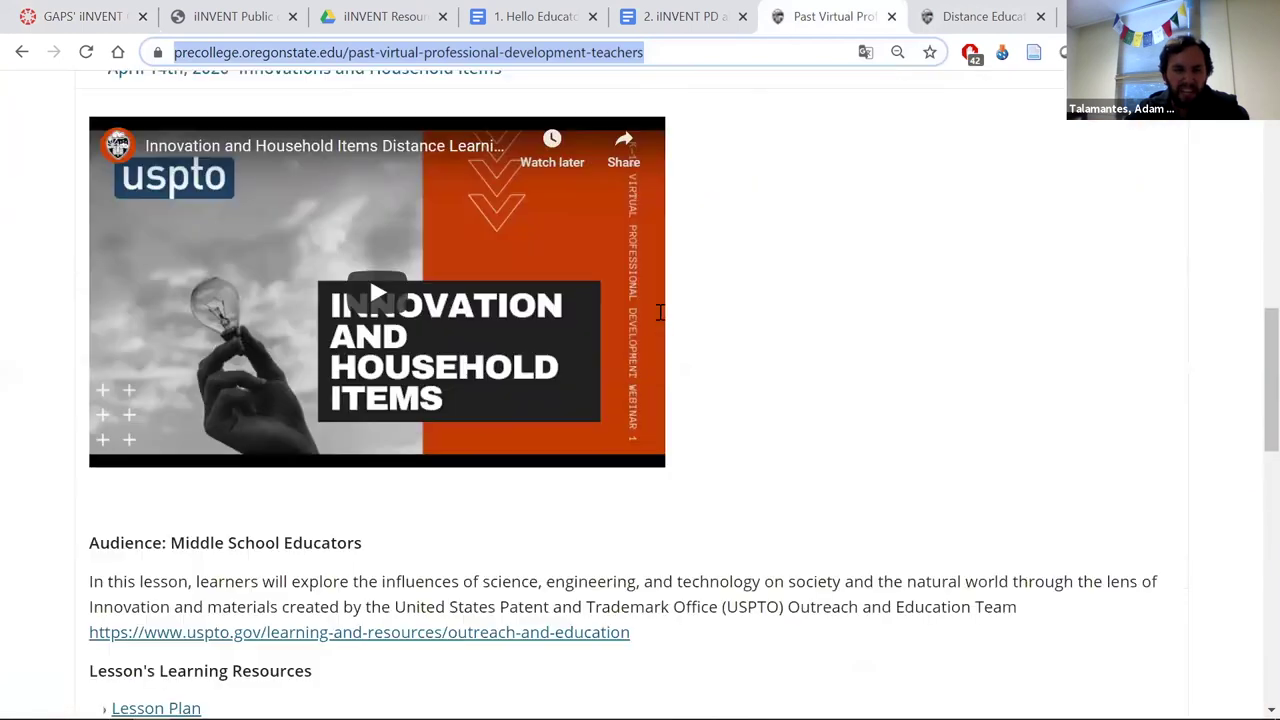
scroll(660, 312, "down", 4)
scroll(660, 312, "up", 1)
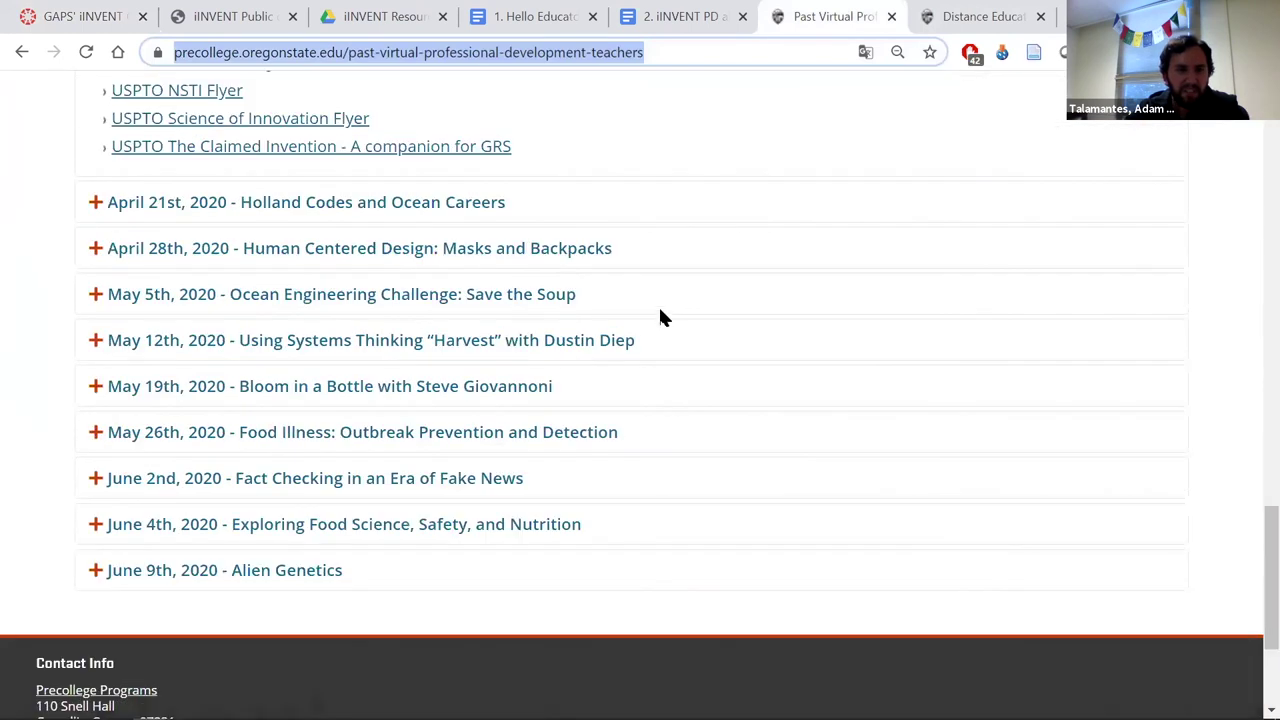
left_click(459, 259)
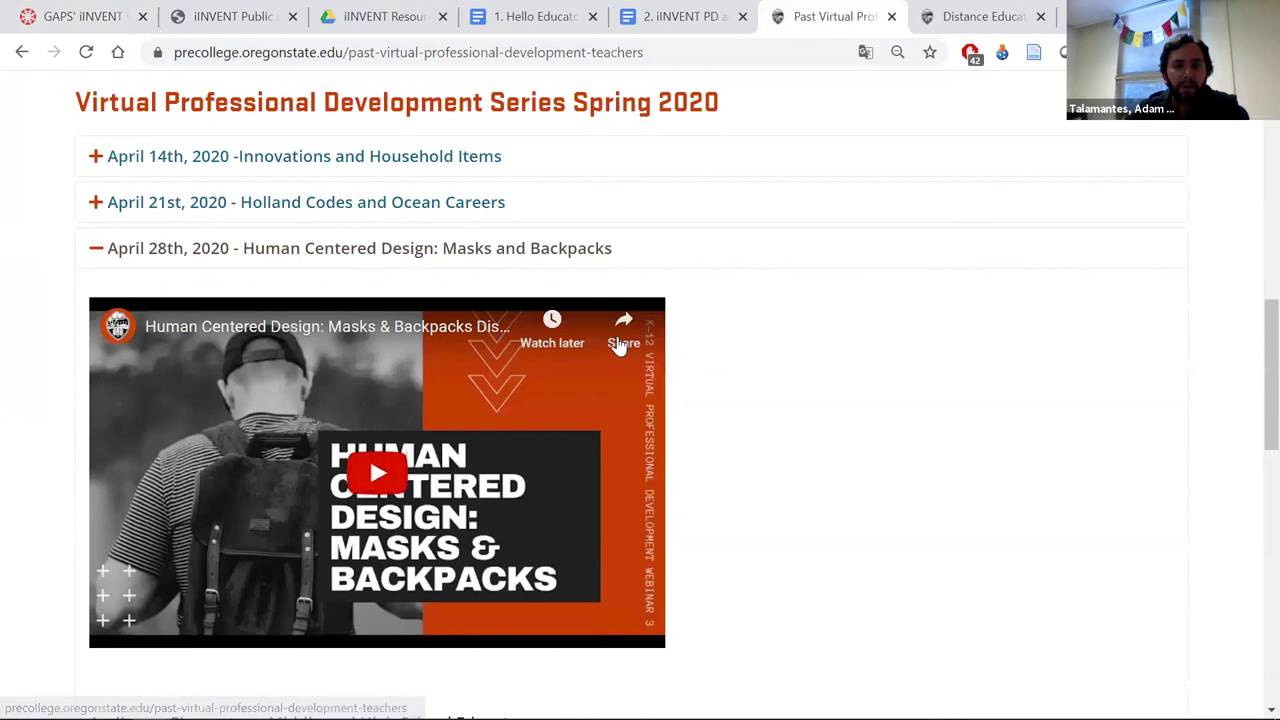
Copy the YouTube share link of the Human Centered Design: Masks & Backpacks webinar video.
left_click(619, 345)
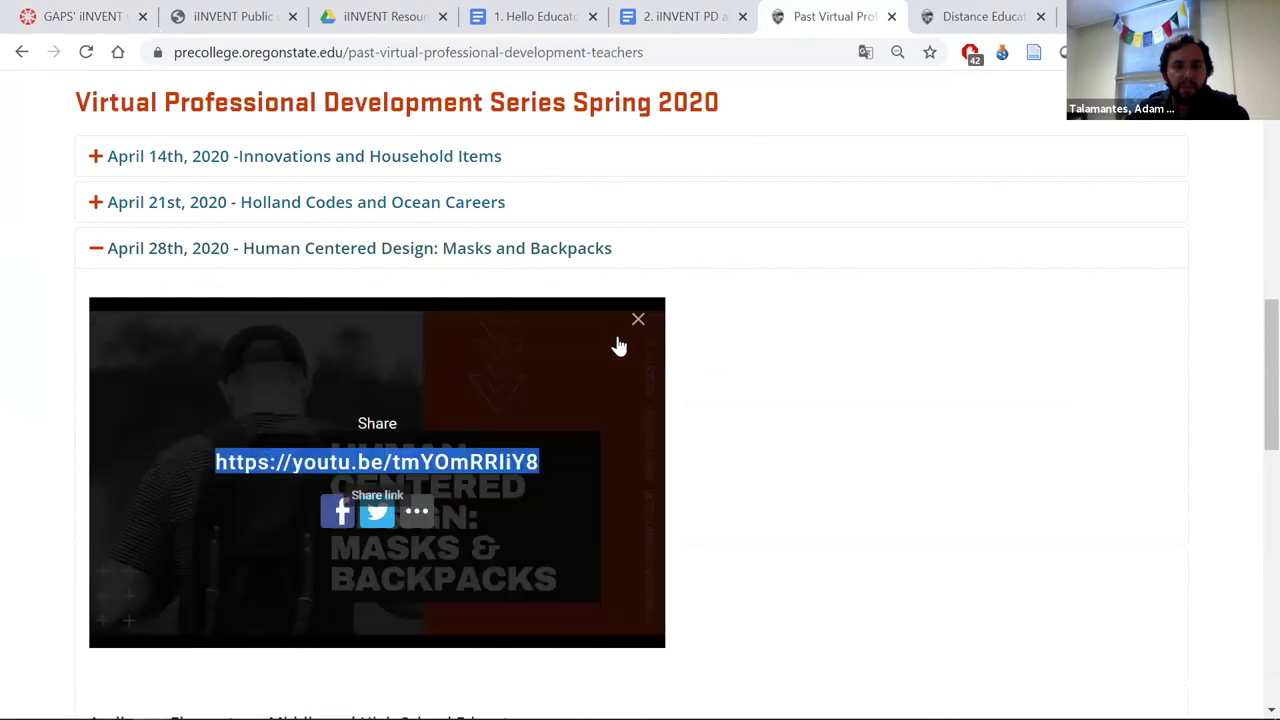
right_click(391, 459)
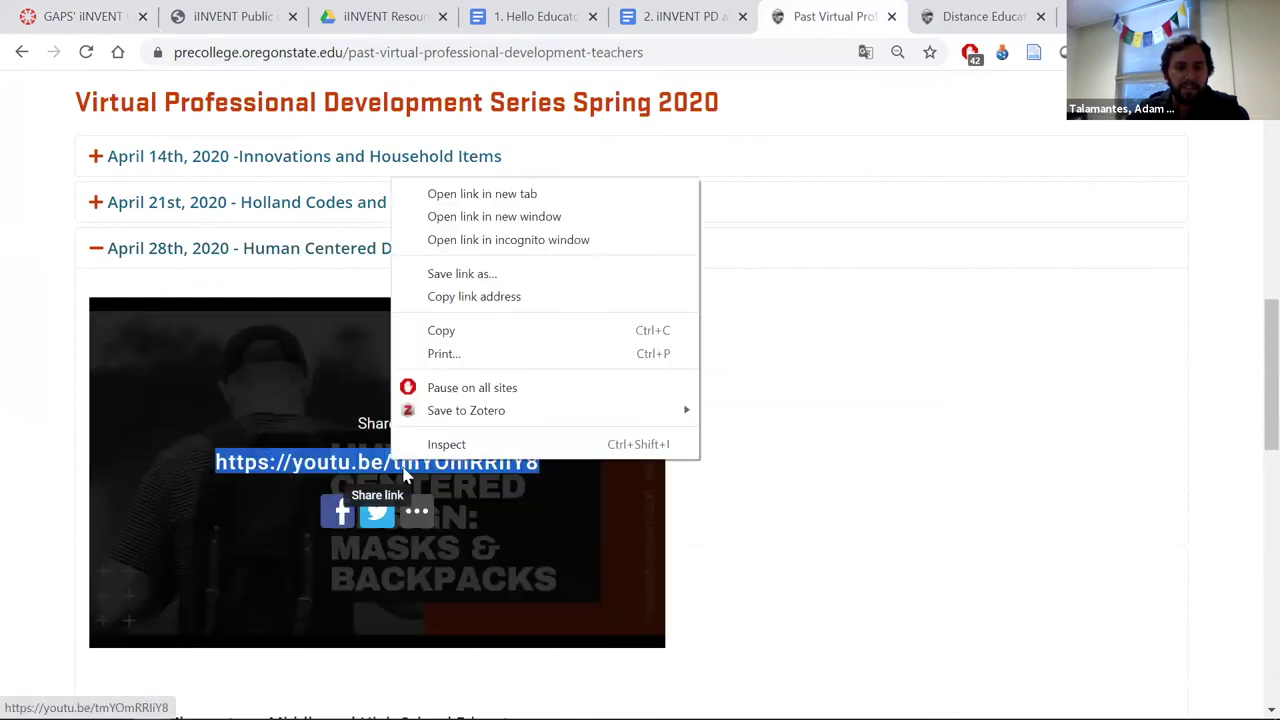
left_click(459, 334)
key("alt+Tab")
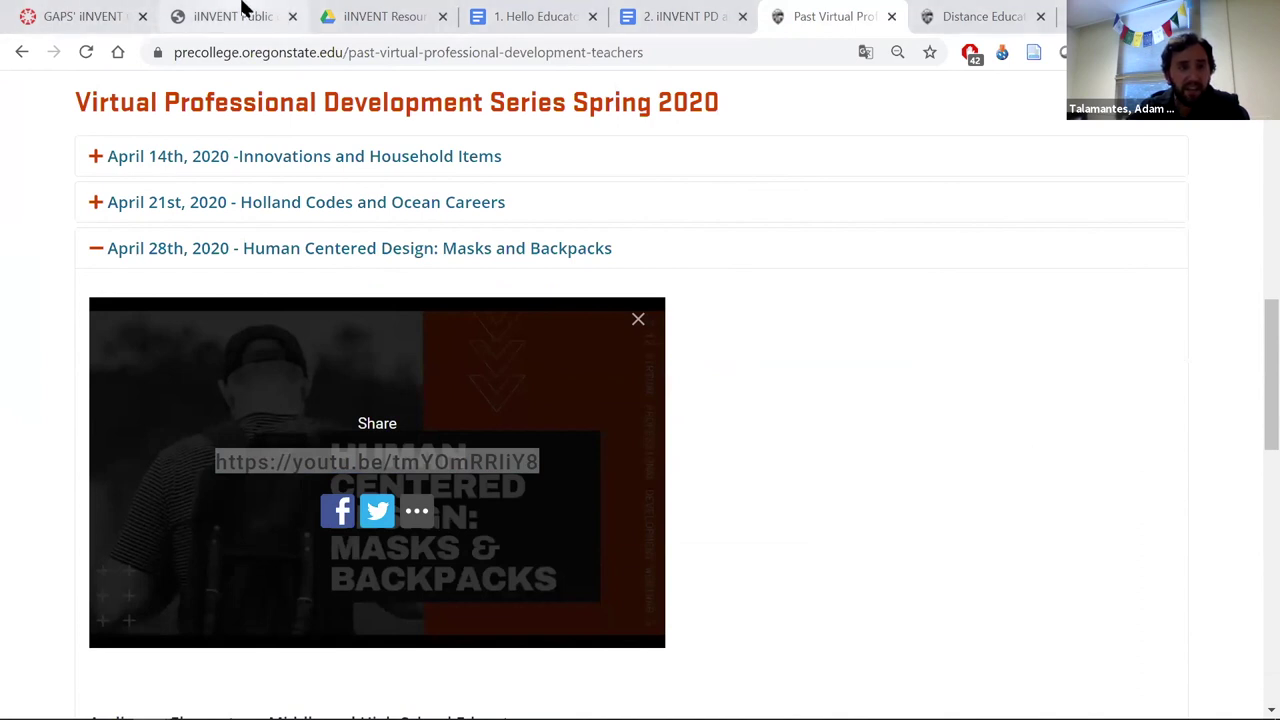
Return to the GAPS' iINVENT Course in Canvas and open its Modules page.
left_click(243, 8)
key("ctrl+shift+Tab")
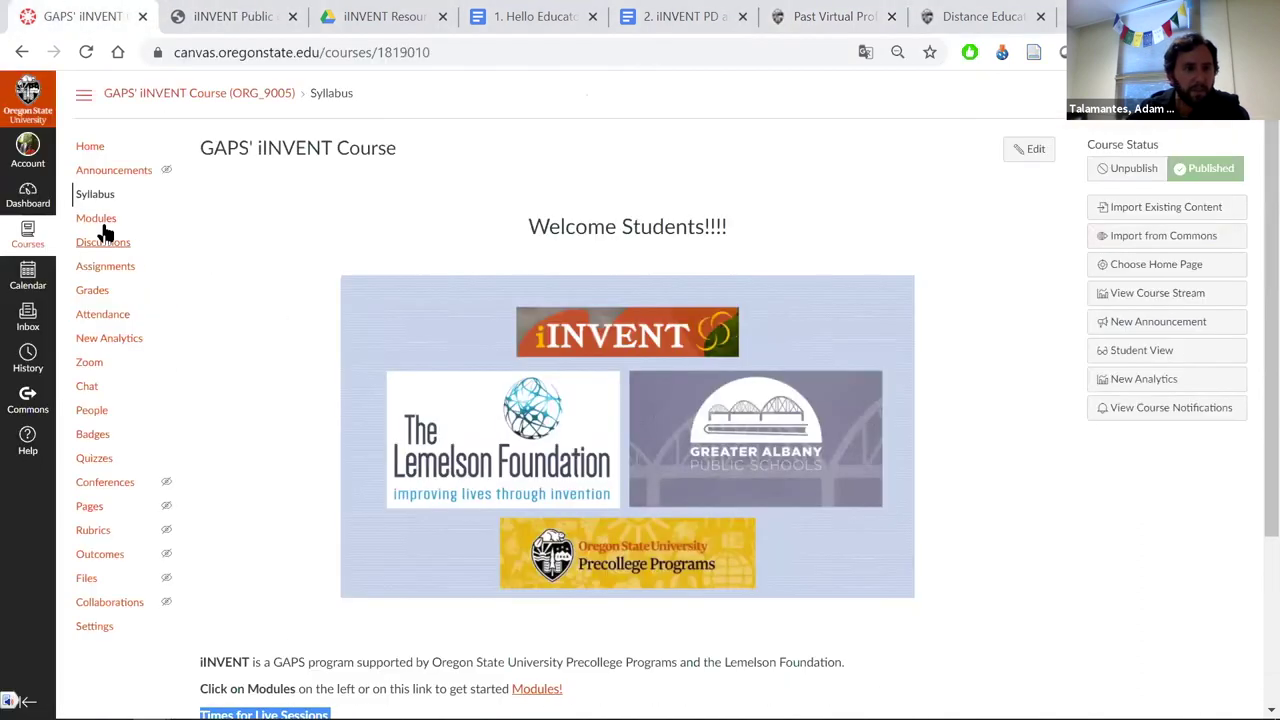
left_click(100, 219)
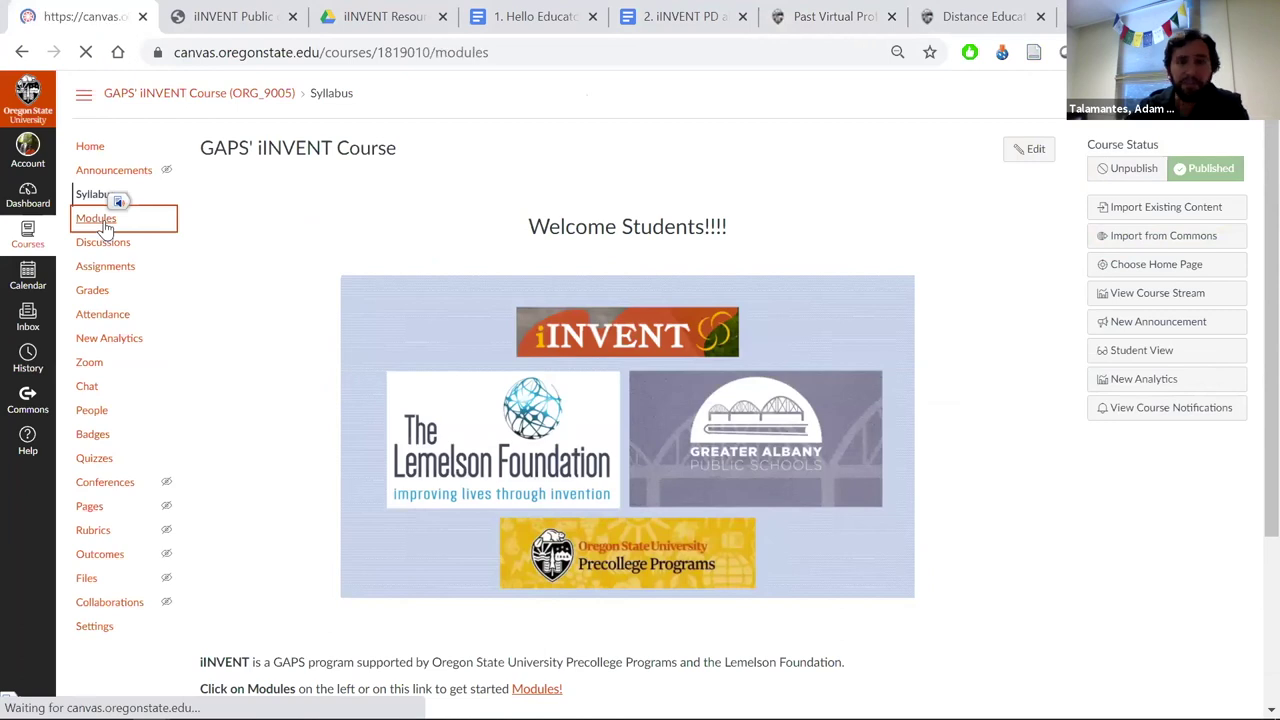